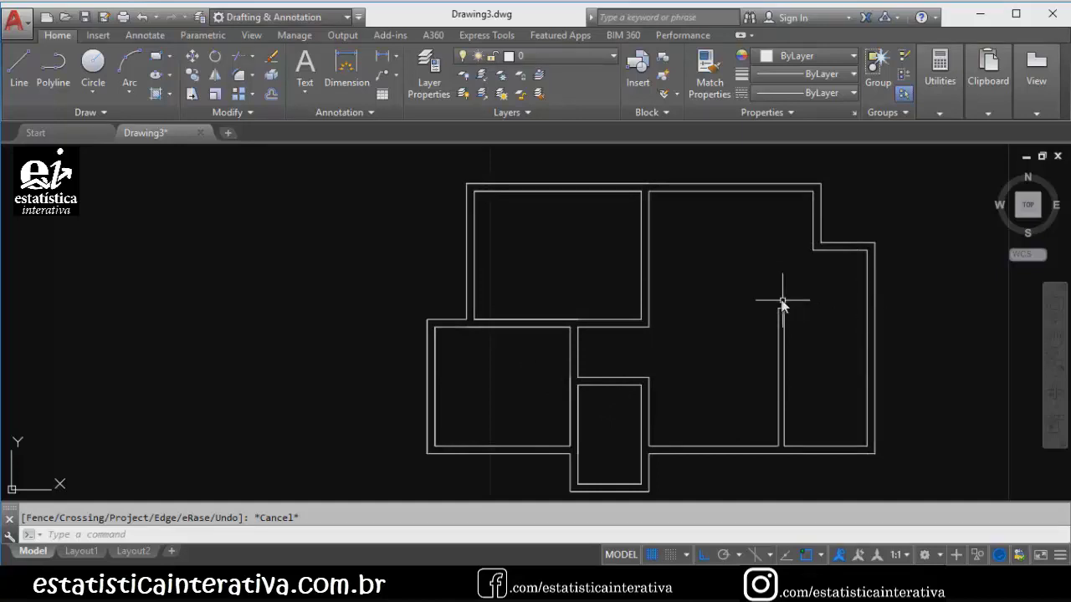
# Erase the overlapping wall line at the inner corner, then check the door detail in the reference PDF.
pyautogui.moveTo(722, 287); pyautogui.dragTo(652, 279, button='middle')
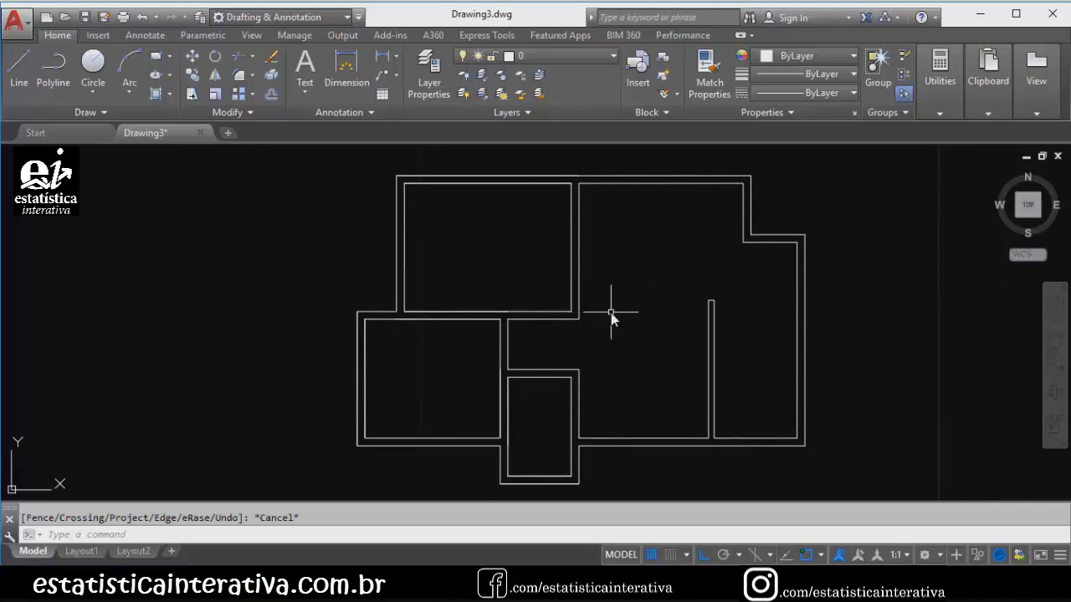
pyautogui.scroll(4, 590, 316)
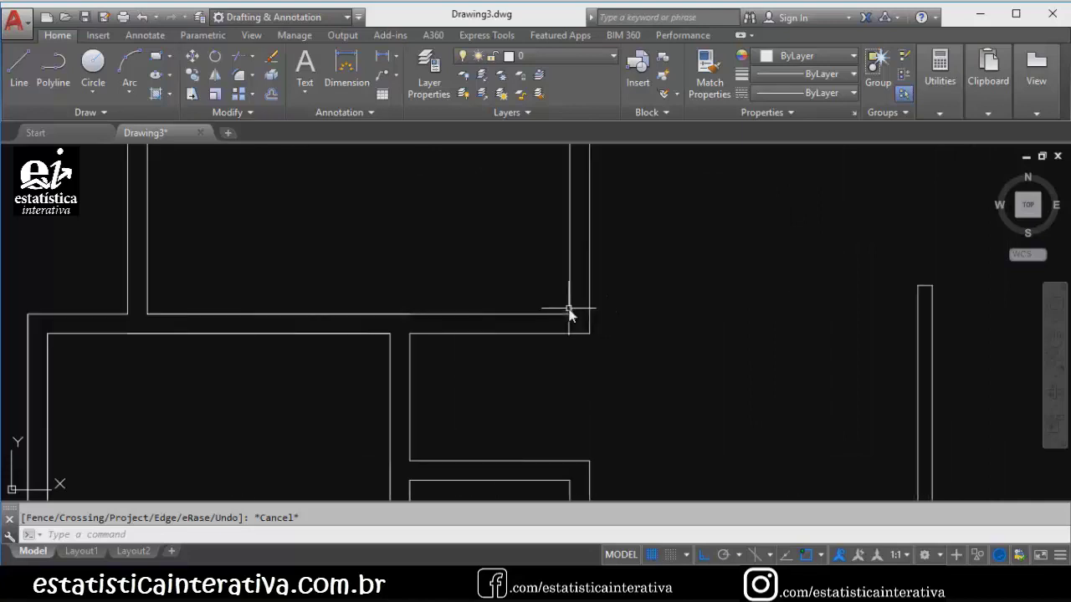
pyautogui.scroll(-4, 556, 305)
pyautogui.click(506, 256)
pyautogui.press('Delete')
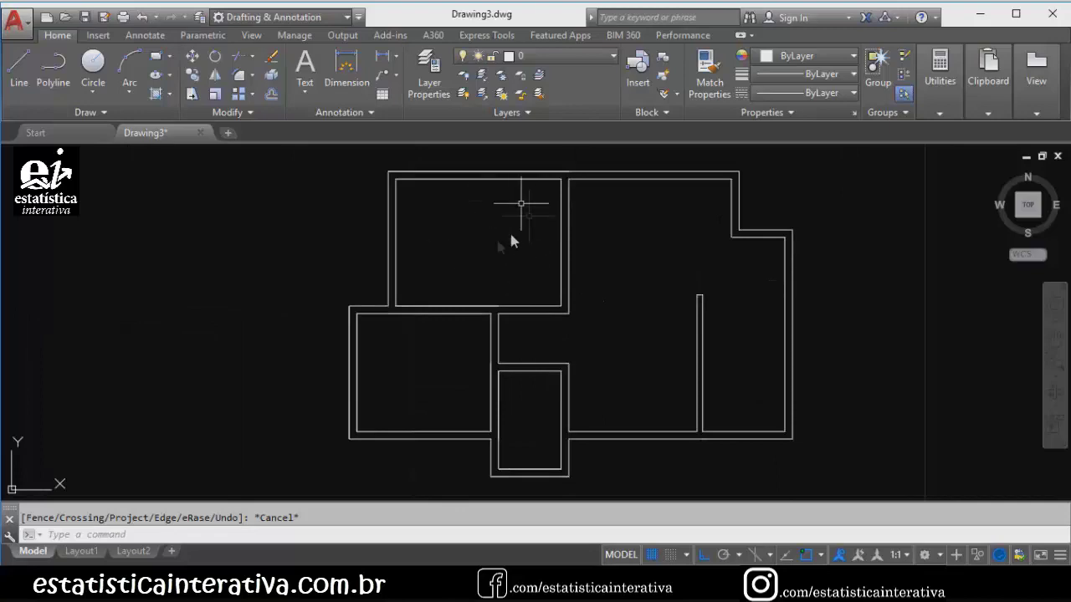
pyautogui.scroll(4, 539, 240)
pyautogui.scroll(2, 525, 263)
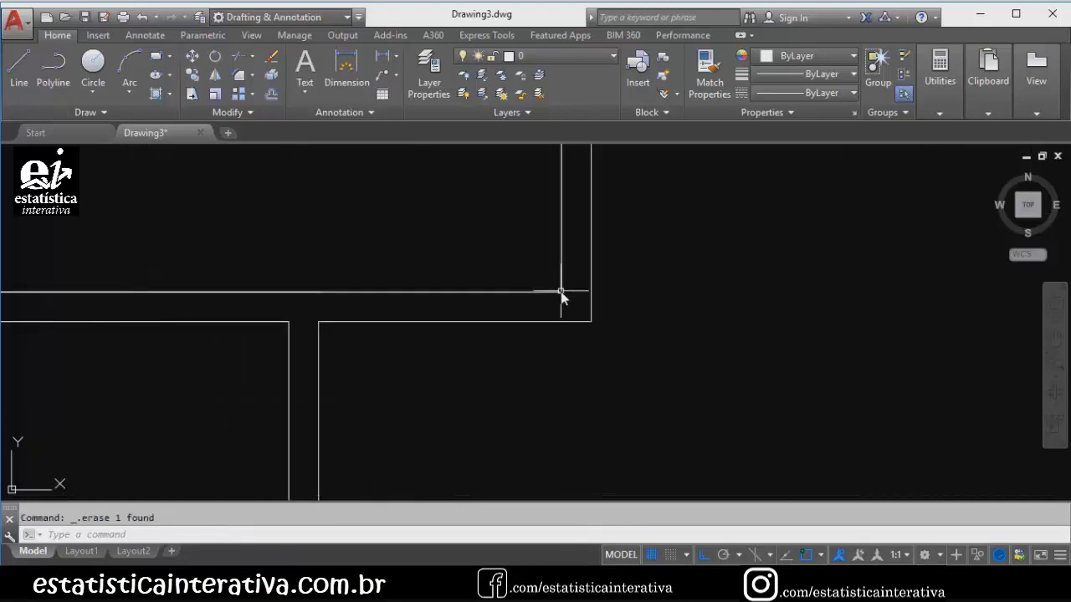
pyautogui.hotkey('alt', 'Tab')
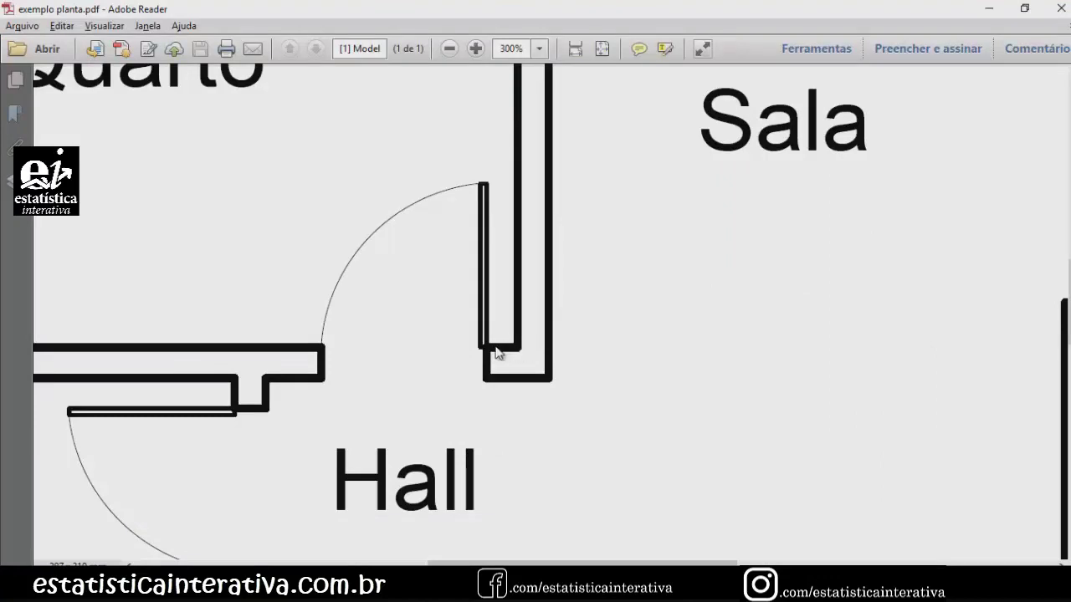
pyautogui.hotkey('alt', 'Tab')
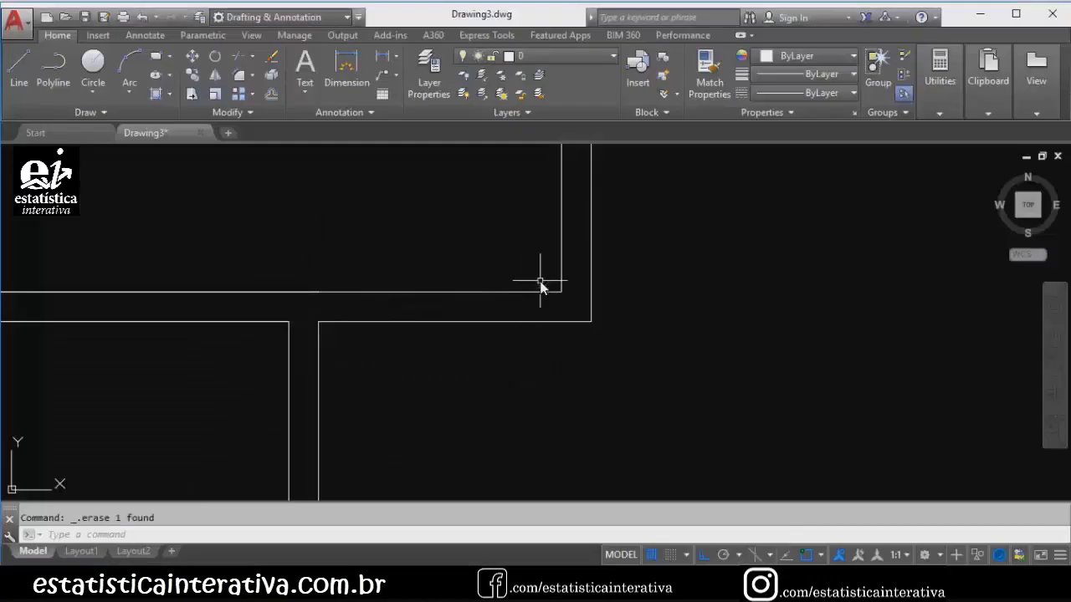
# Draw a 0.15 jamb line from the inner wall corner across to the outer wall line.
pyautogui.write('l')
pyautogui.press('Return')
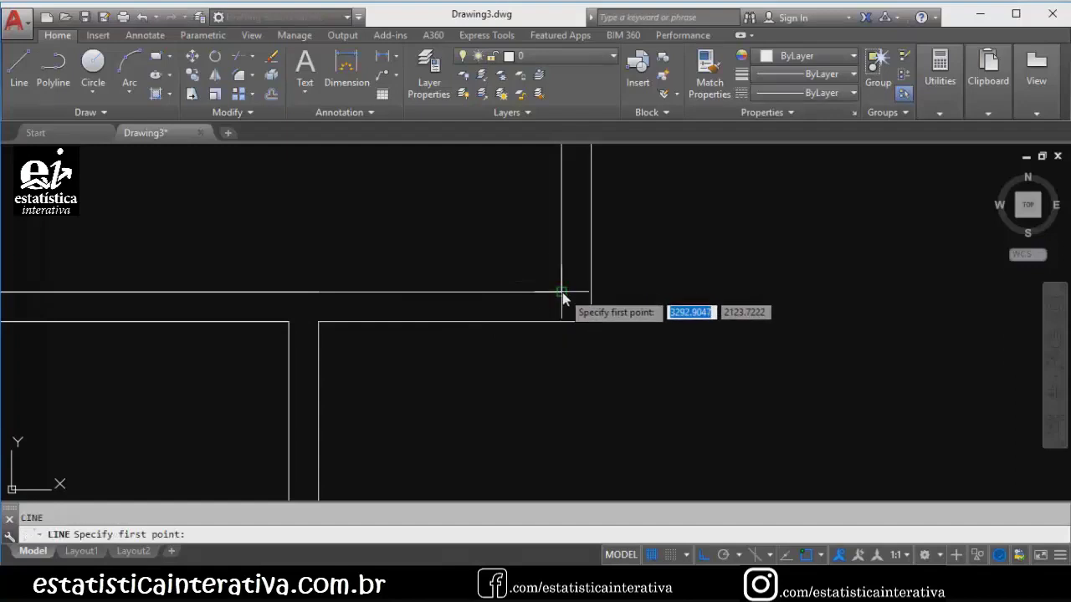
pyautogui.click(562, 294)
pyautogui.write('.15')
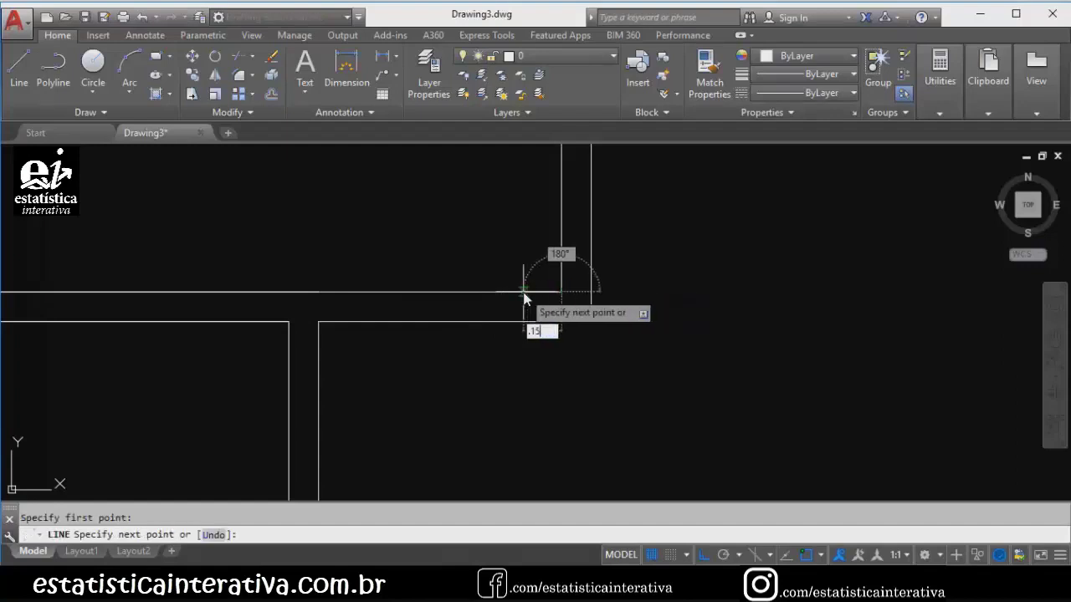
pyautogui.press('Return')
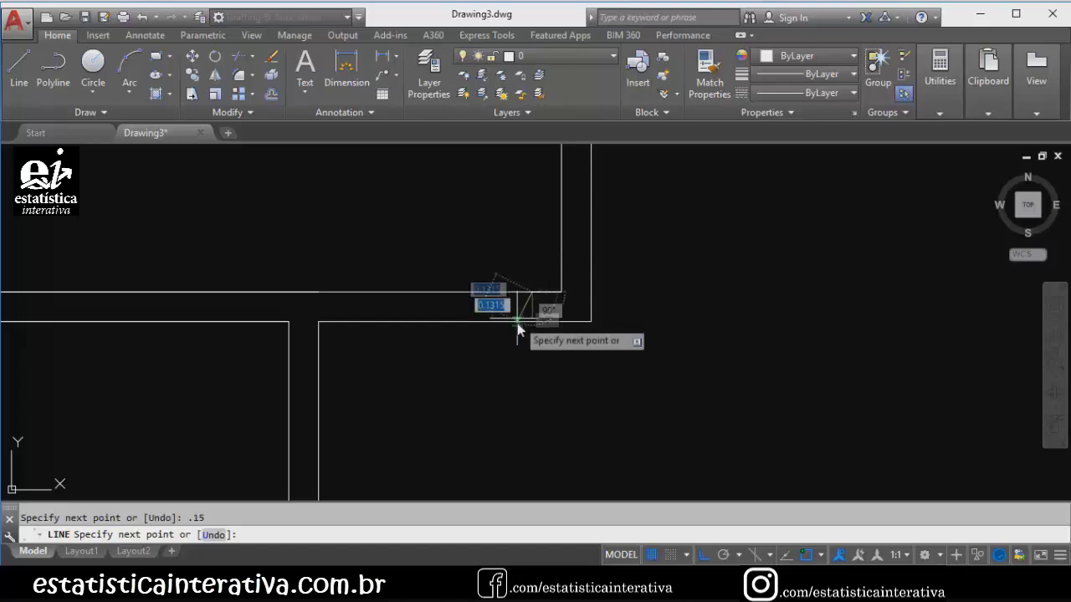
pyautogui.click(532, 323)
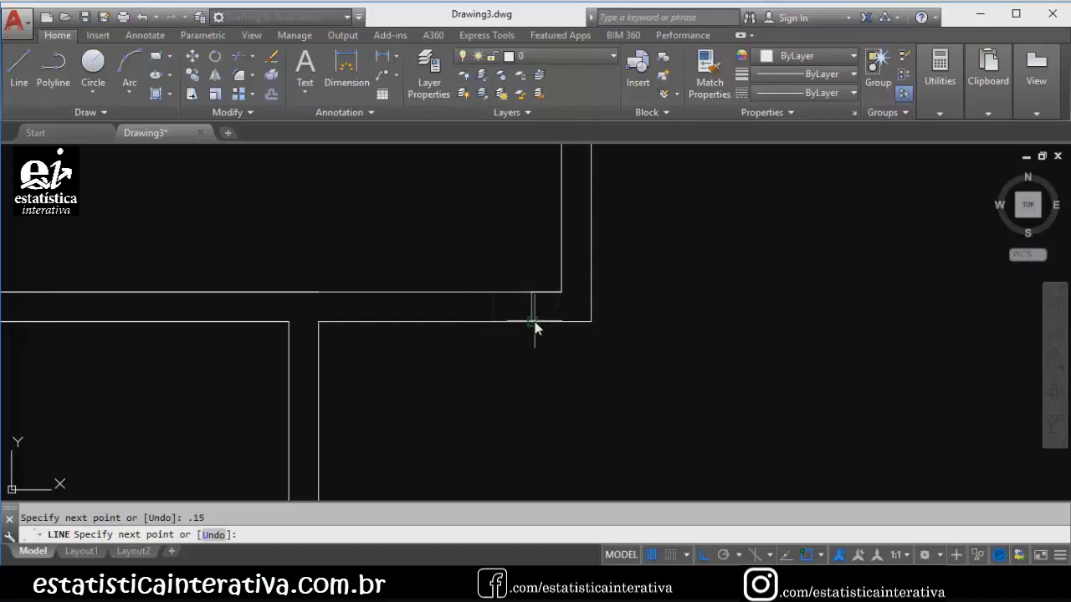
pyautogui.press('Escape')
pyautogui.scroll(4, 542, 302)
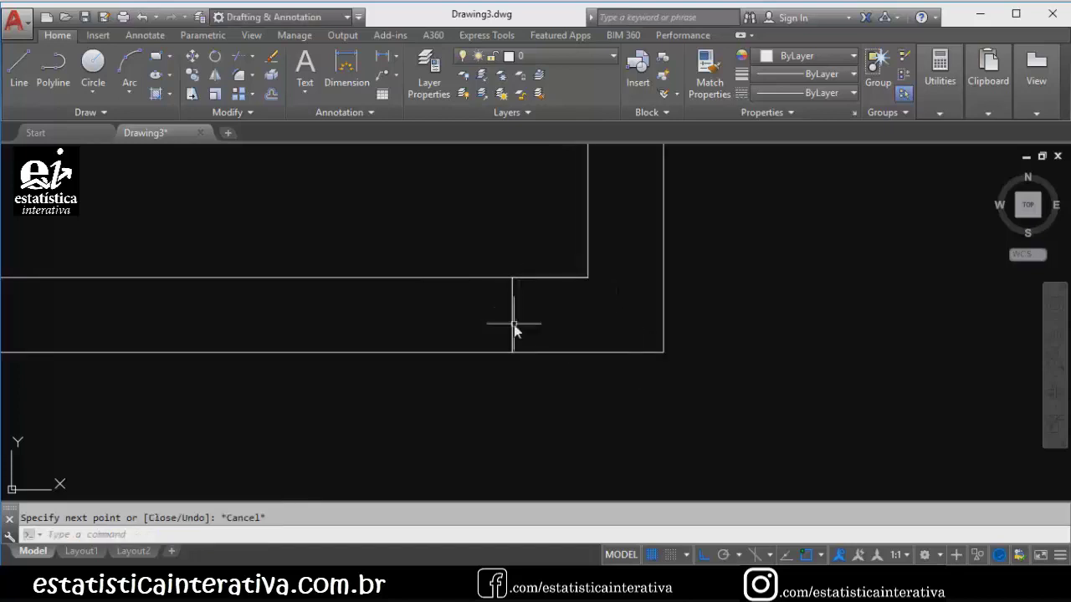
pyautogui.scroll(-4, 452, 307)
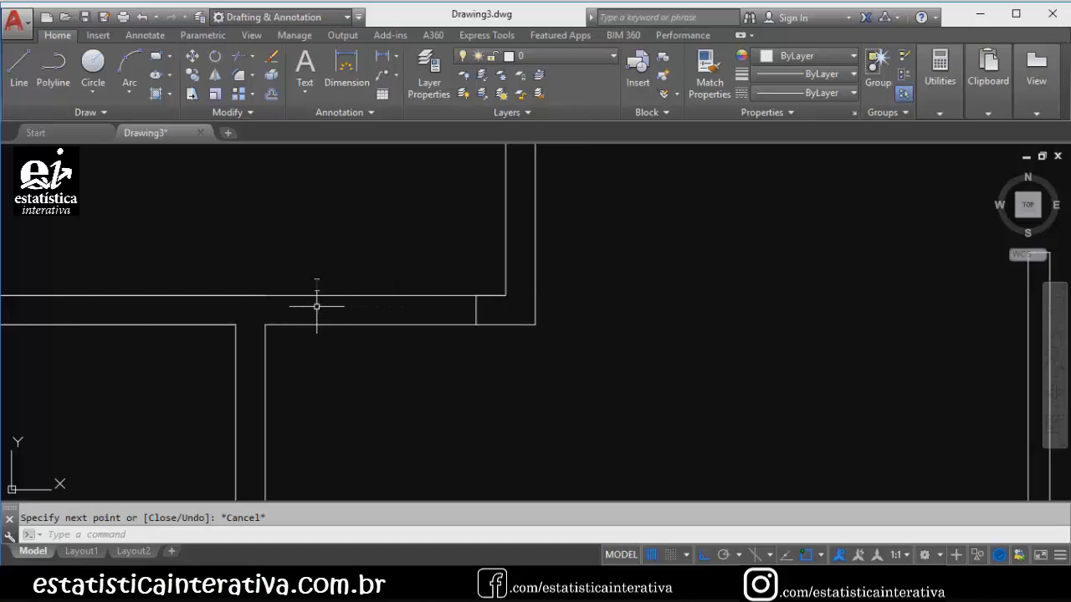
# Offset the jamb line 0.8 to the left as the doorway's second edge.
pyautogui.click(269, 95)
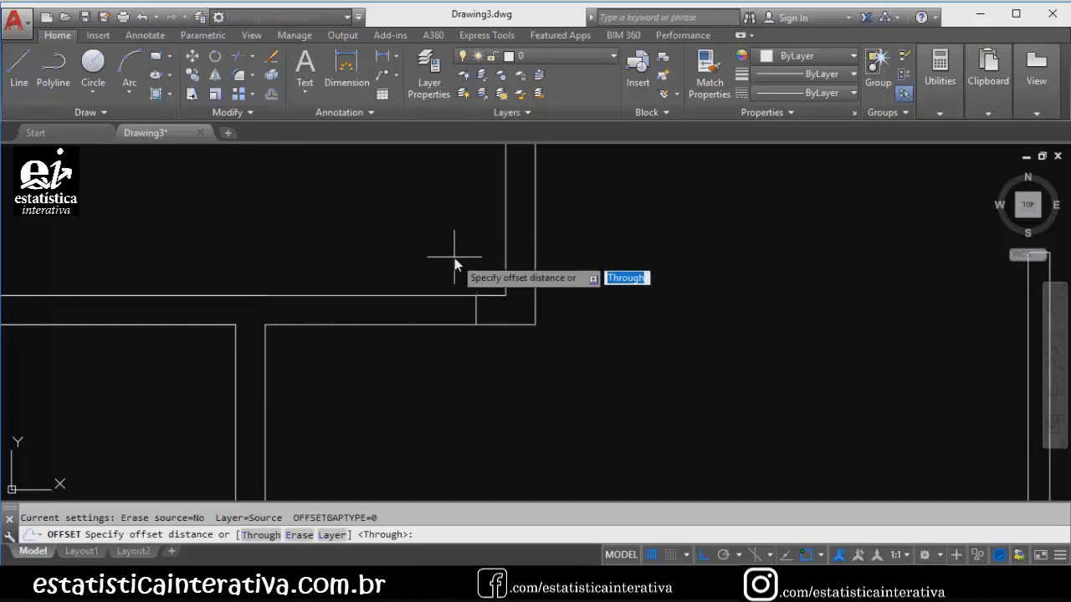
pyautogui.write('.8')
pyautogui.press('Return')
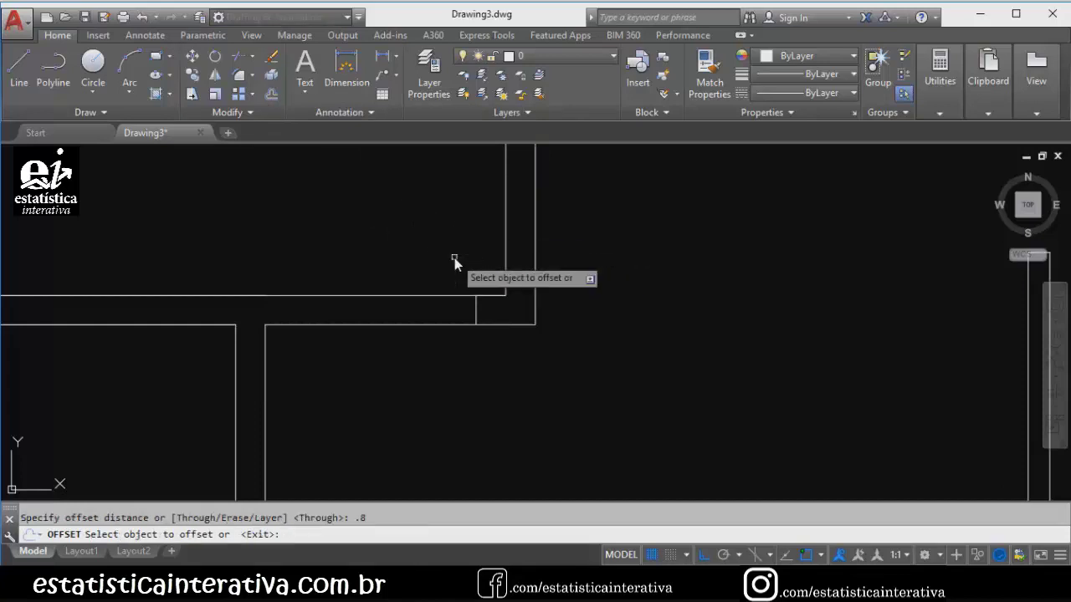
pyautogui.click(476, 311)
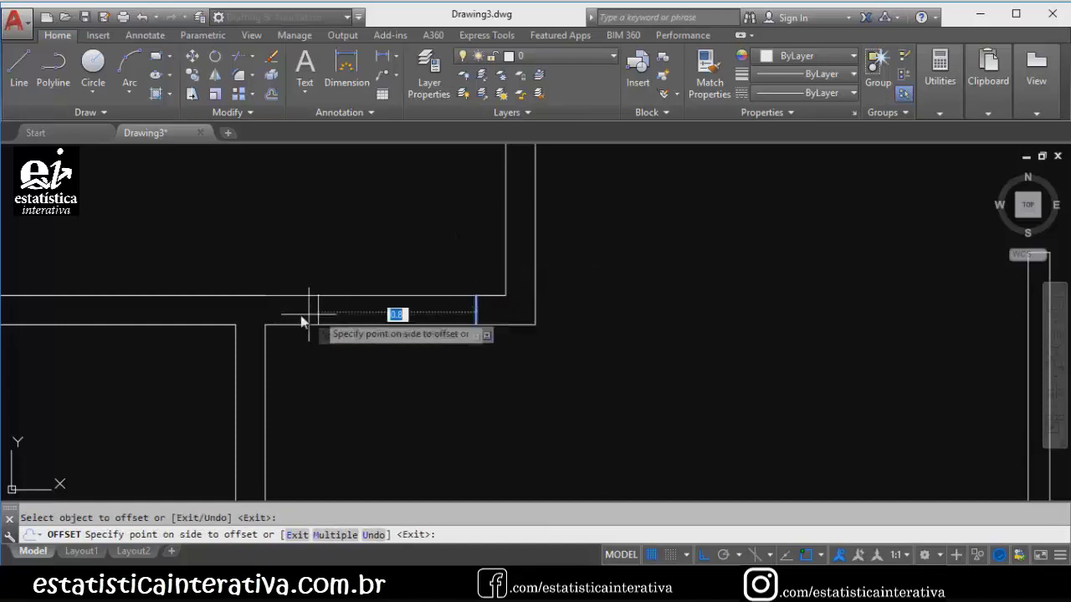
pyautogui.click(308, 312)
pyautogui.press('Escape')
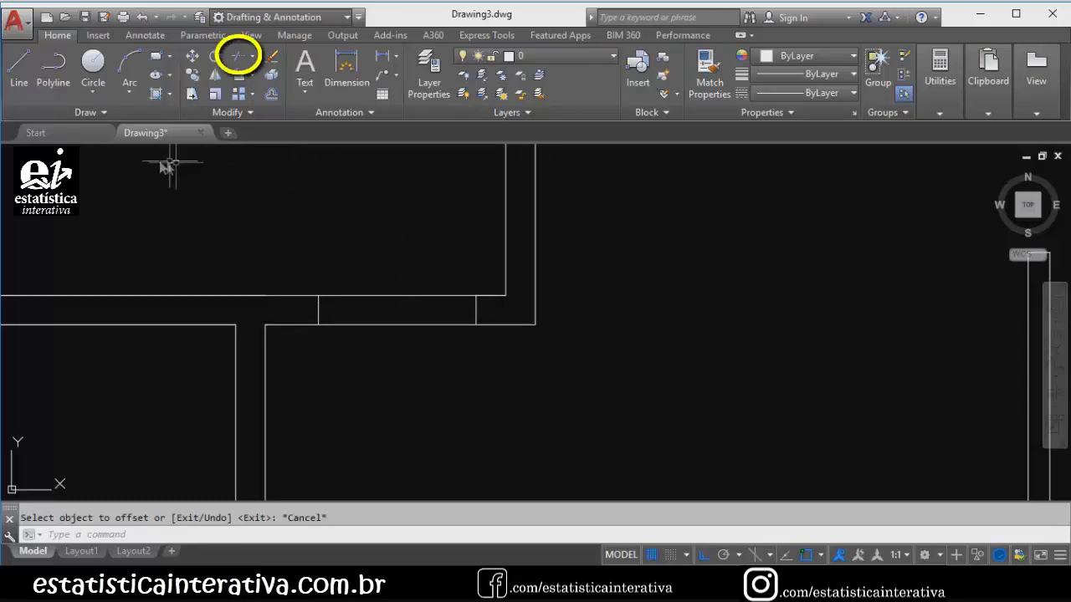
# Trim the inner and outer wall lines between the two jamb lines to open the doorway.
pyautogui.click(238, 63)
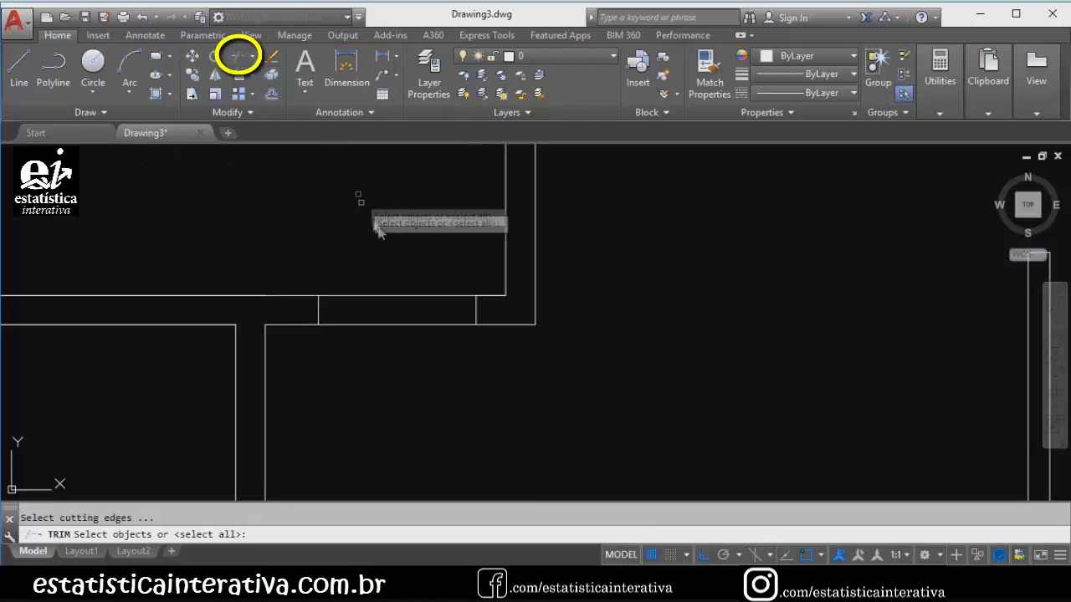
pyautogui.press('Return')
pyautogui.click(407, 295)
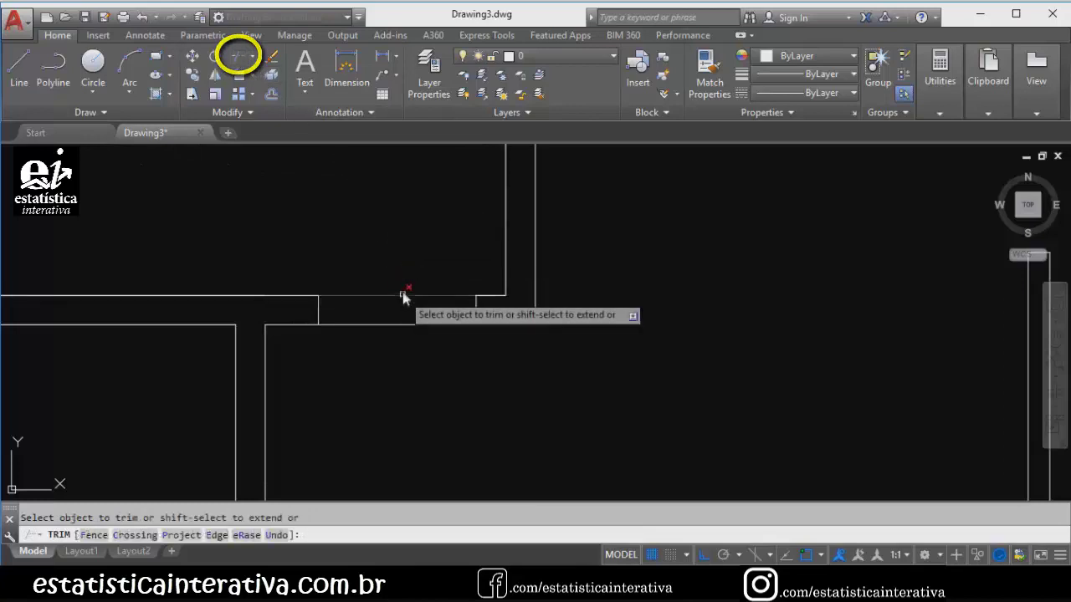
pyautogui.click(425, 324)
pyautogui.scroll(-3, 710, 321)
pyautogui.scroll(2, 711, 321)
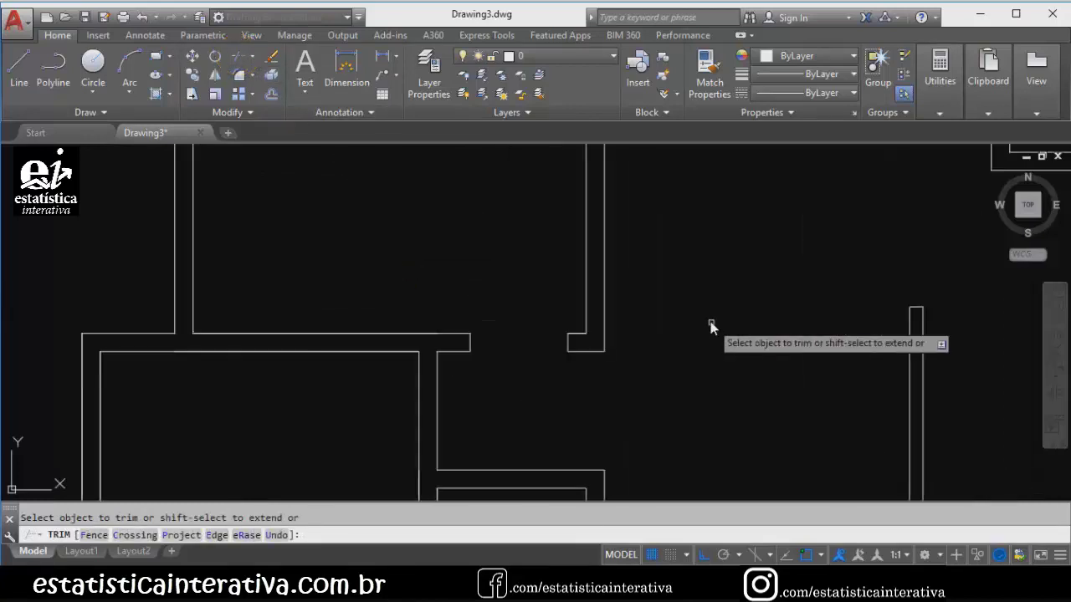
pyautogui.scroll(-2, 710, 321)
pyautogui.moveTo(710, 321); pyautogui.dragTo(501, 321, button='middle')
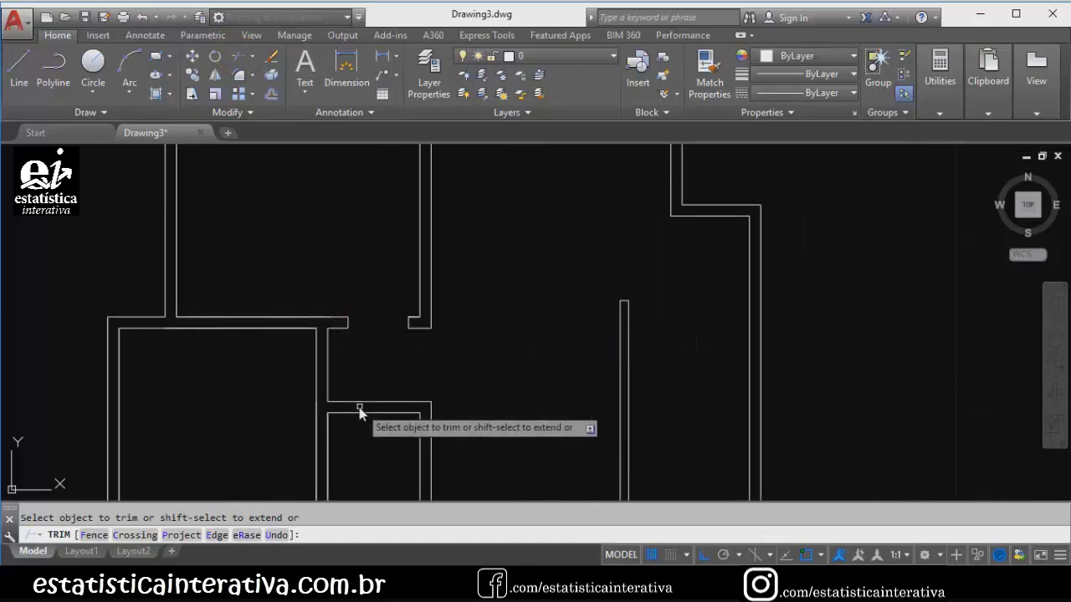
pyautogui.scroll(3, 405, 369)
pyautogui.scroll(-3, 406, 369)
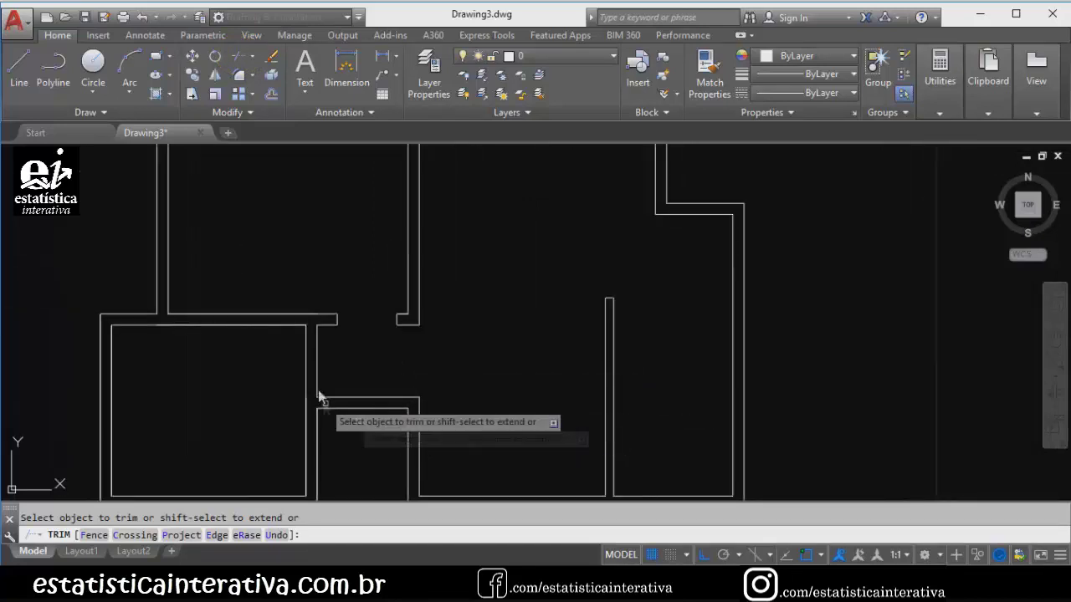
pyautogui.scroll(1, 629, 334)
pyautogui.scroll(-3, 629, 335)
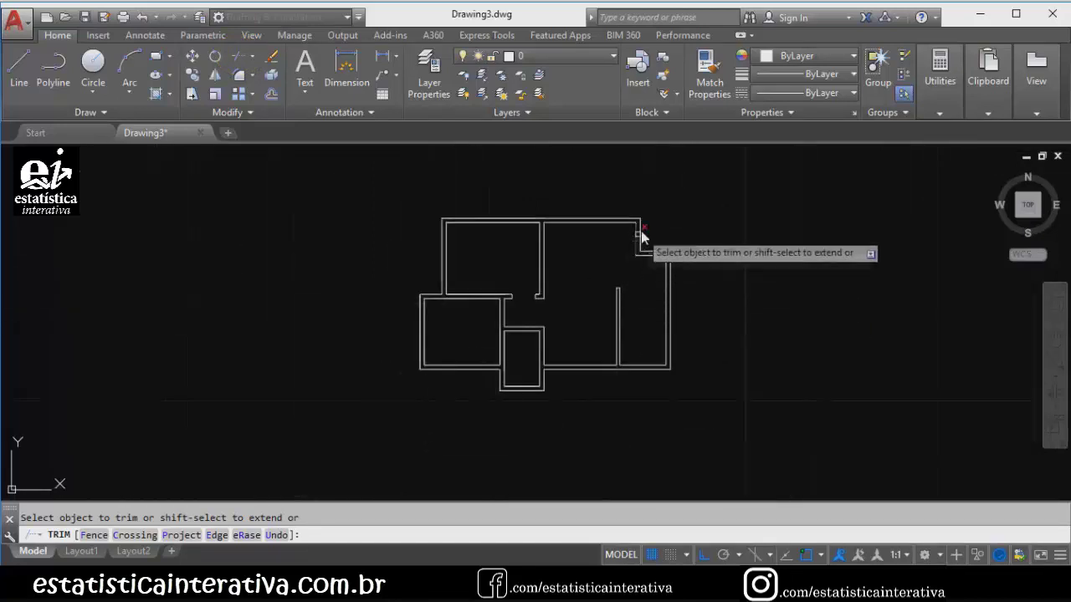
pyautogui.scroll(3, 523, 308)
pyautogui.scroll(2, 606, 251)
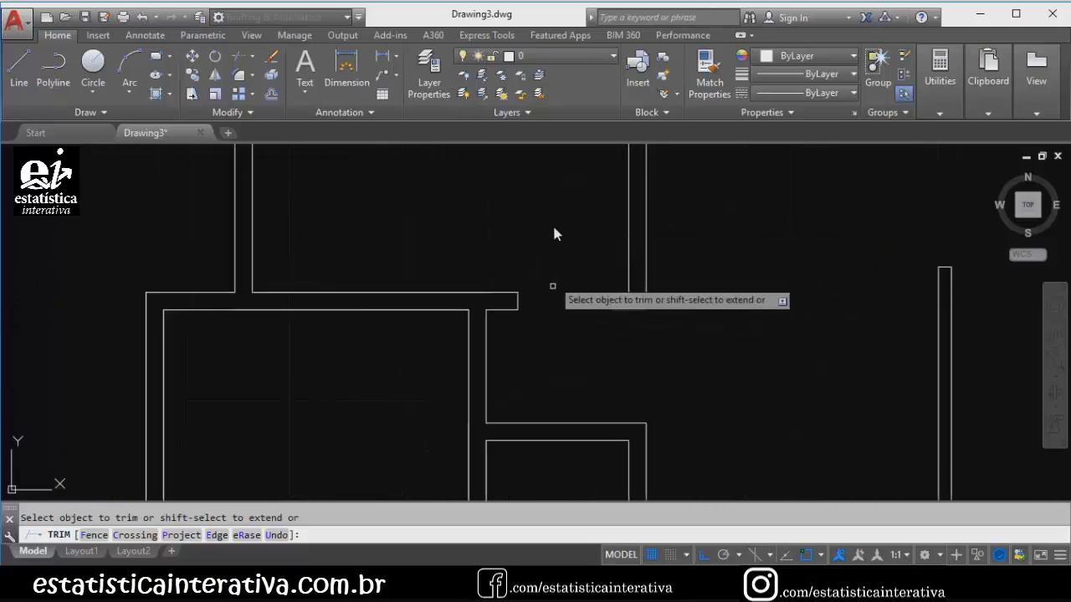
pyautogui.press('Escape')
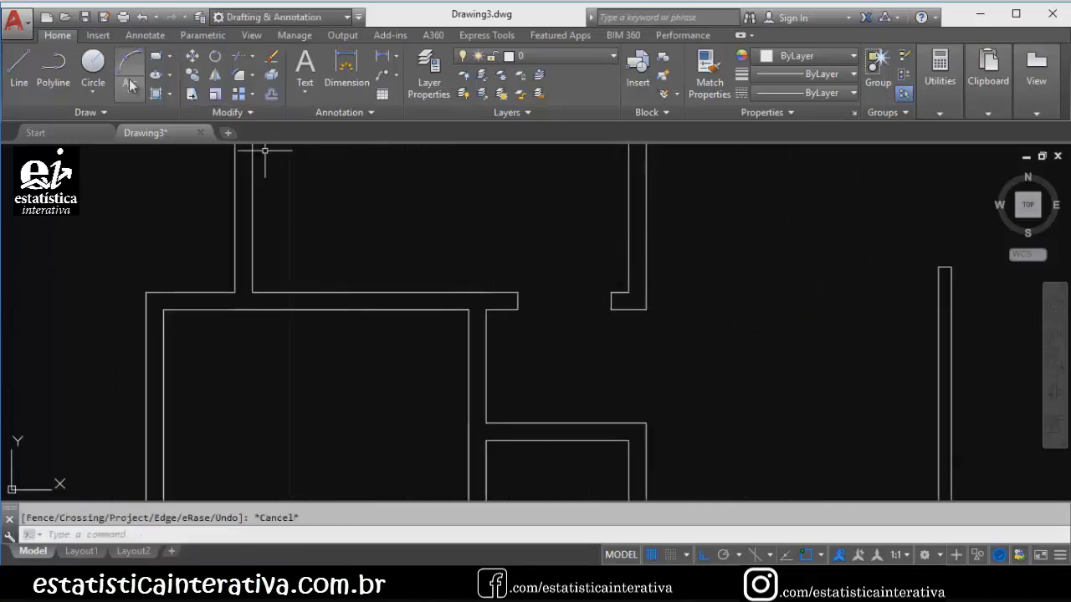
# Draw a 0.03 × 0.8 door leaf rectangle from the doorway's wall corner (@-.03,.8).
pyautogui.click(155, 59)
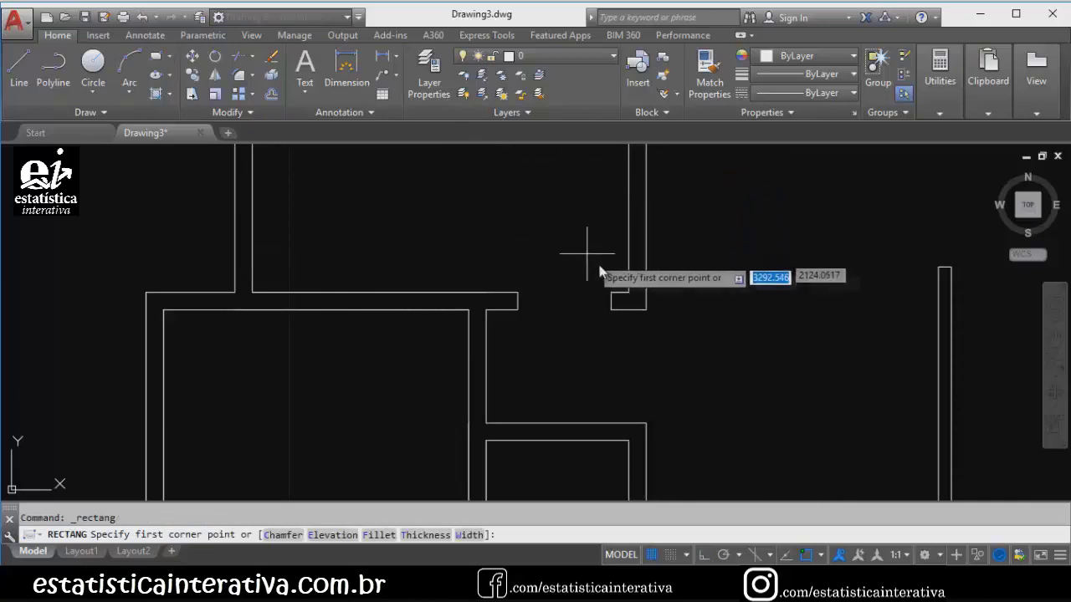
pyautogui.scroll(5, 602, 281)
pyautogui.scroll(3, 586, 352)
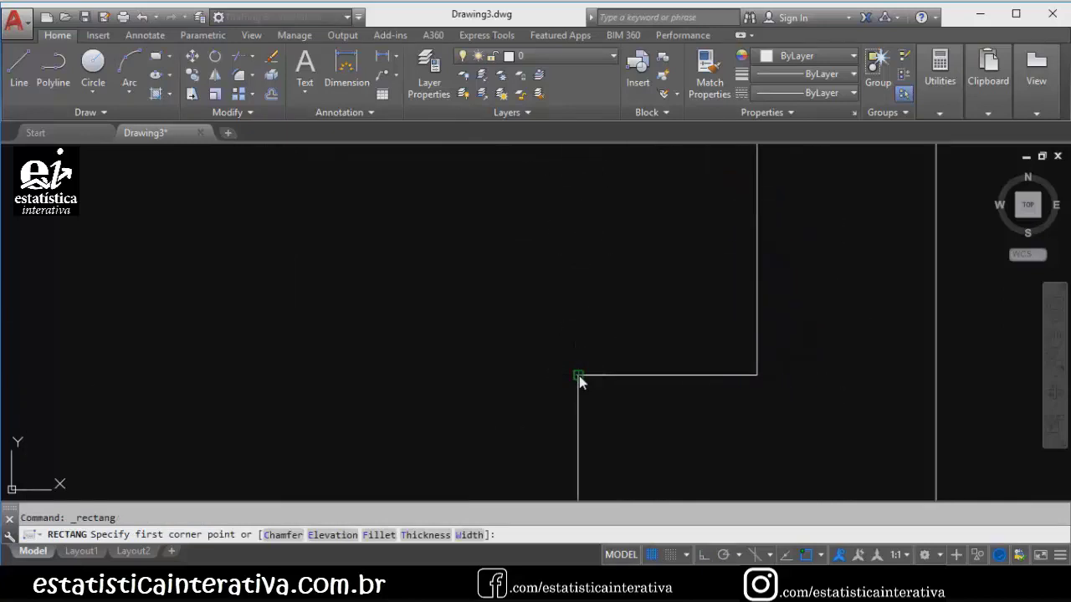
pyautogui.click(579, 376)
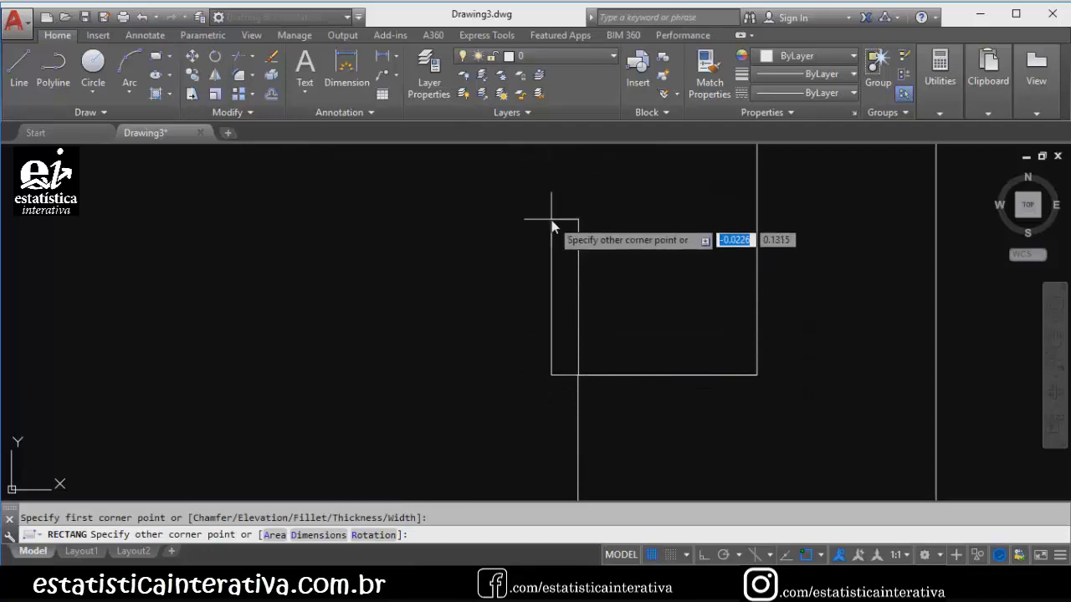
pyautogui.scroll(-2, 551, 229)
pyautogui.write('-.03')
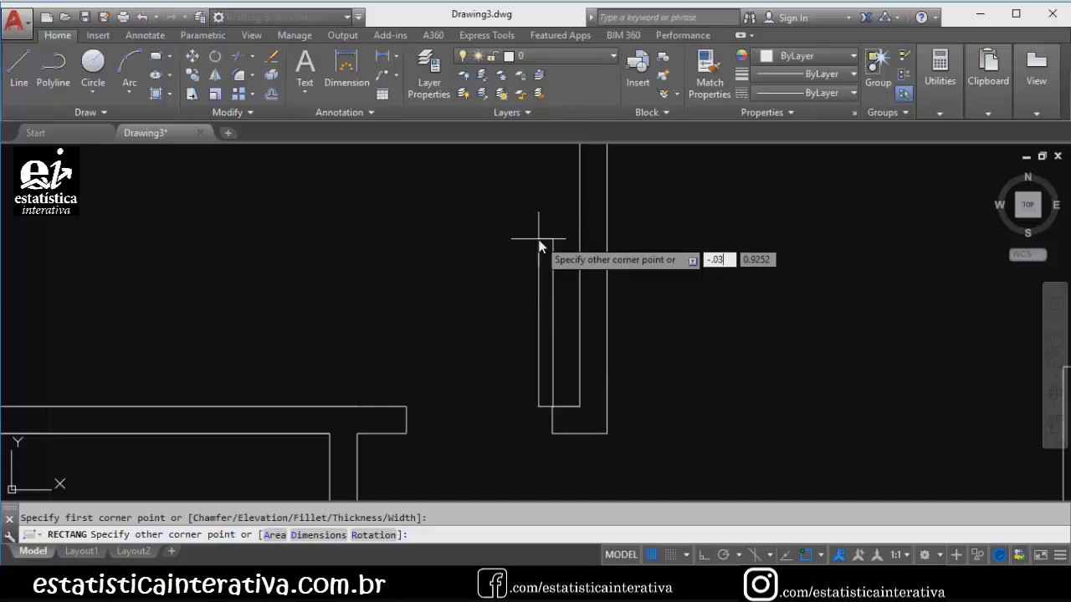
pyautogui.press('Tab')
pyautogui.write('.8')
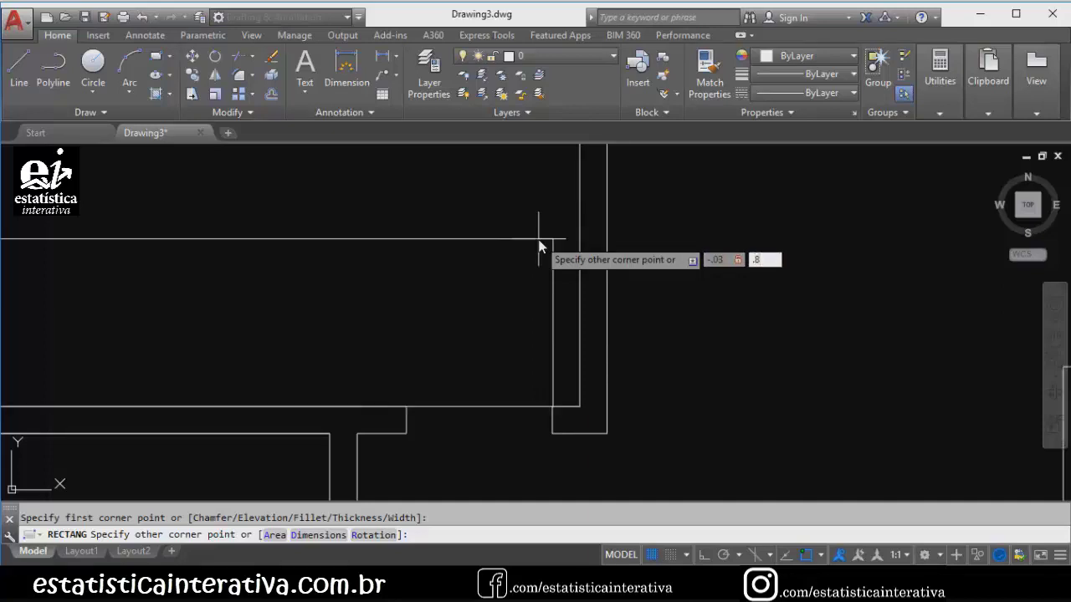
pyautogui.press('Return')
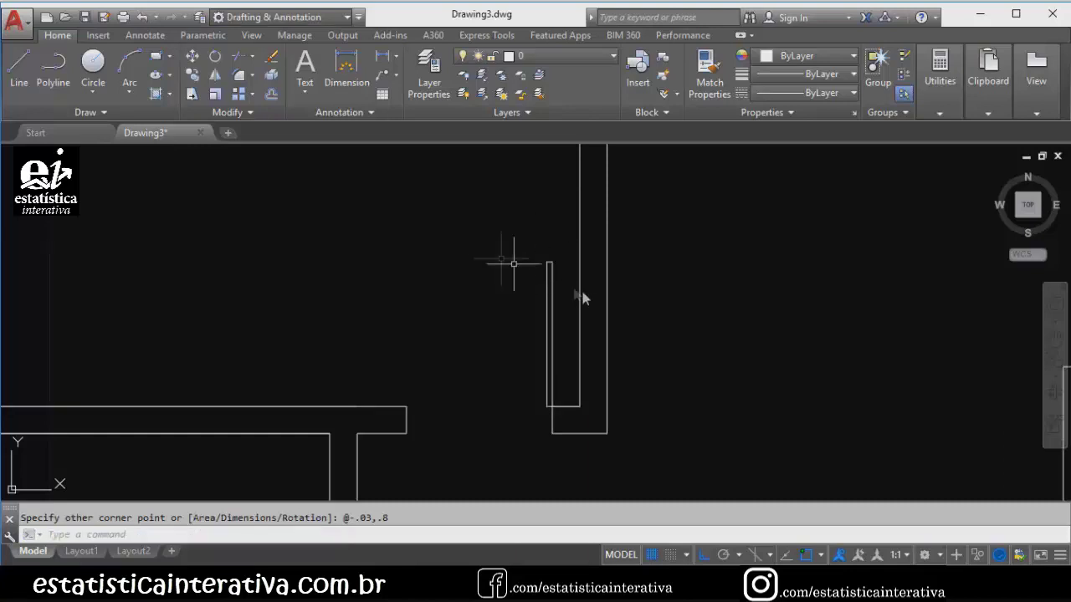
pyautogui.scroll(2, 531, 293)
pyautogui.scroll(-2, 505, 284)
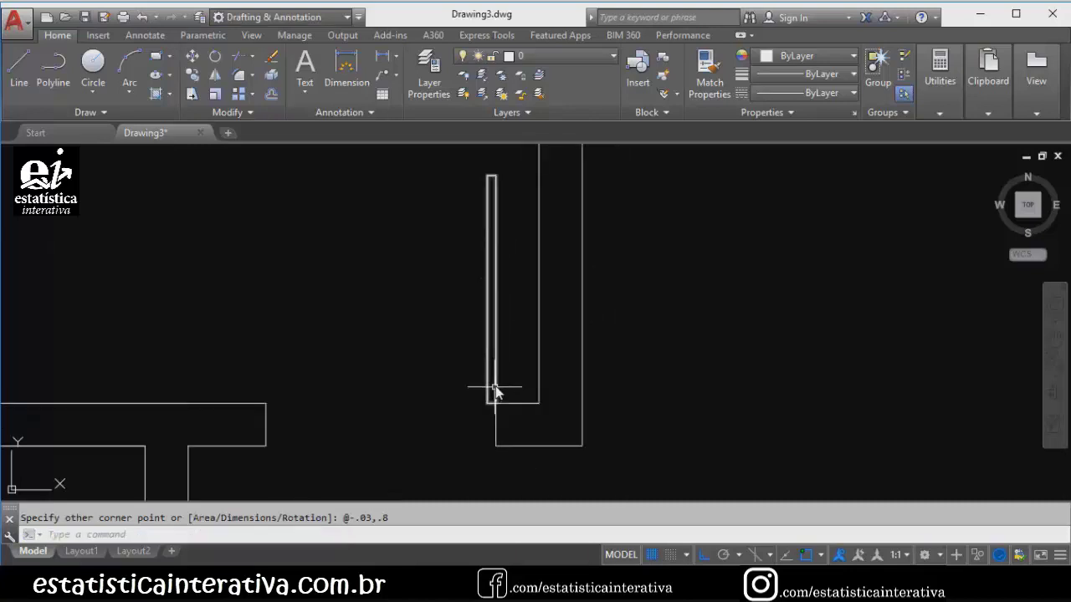
pyautogui.scroll(3, 504, 395)
pyautogui.scroll(-3, 498, 289)
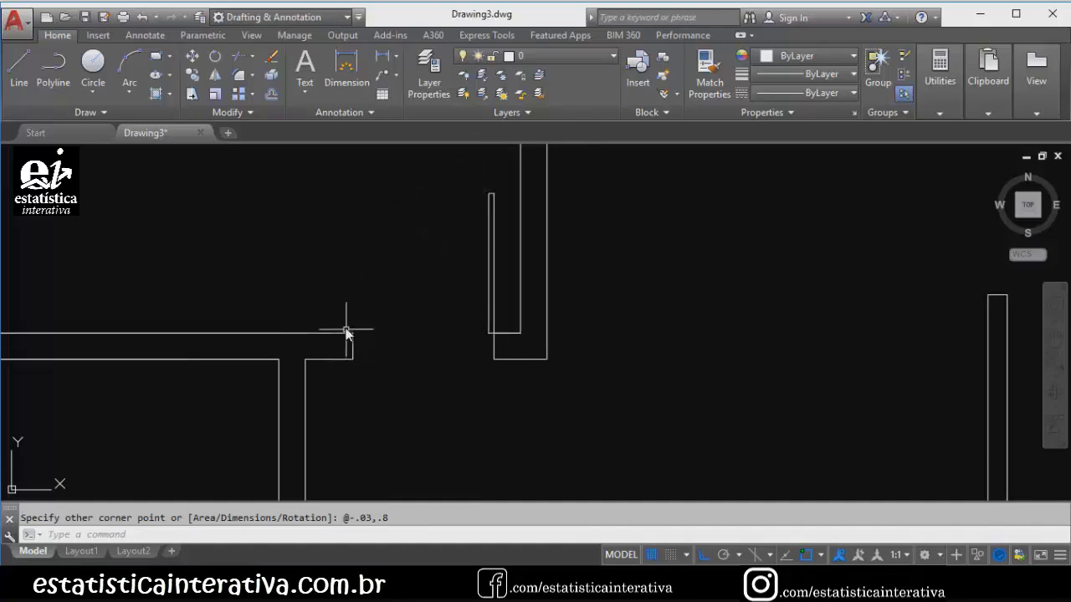
pyautogui.hotkey('alt', 'Tab')
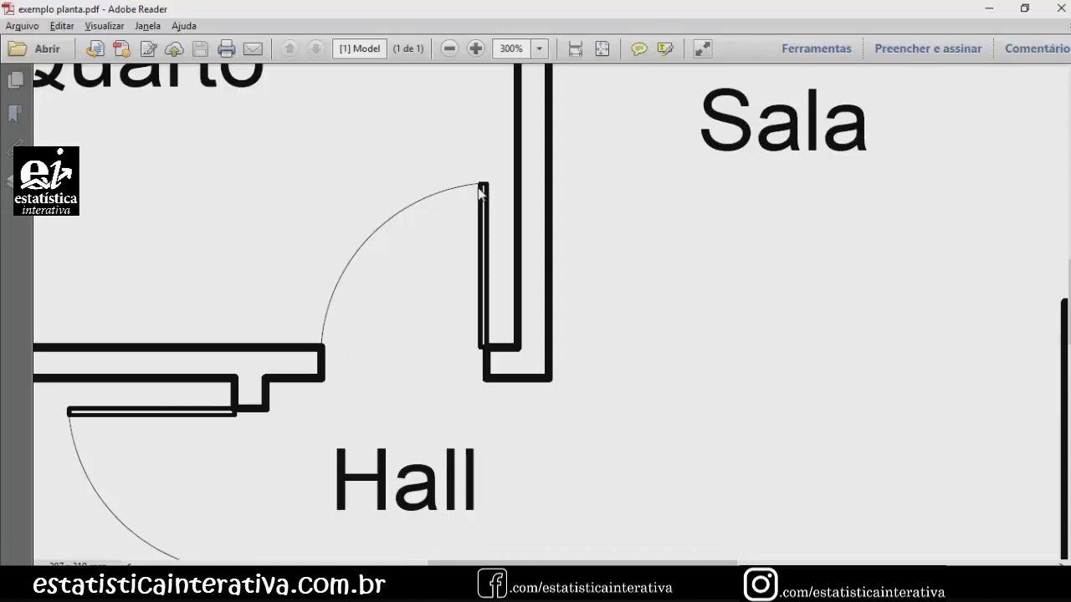
pyautogui.hotkey('alt', 'Tab')
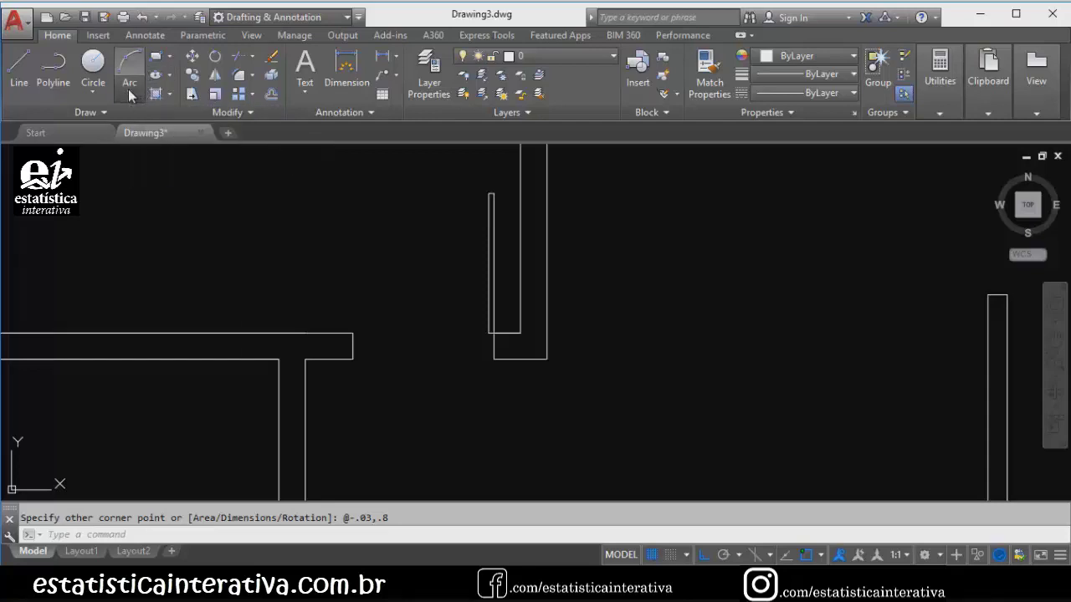
# Draw a start-end-radius arc from the leaf tip to the opposite corner, then undo the misdrawn arc.
pyautogui.click(129, 92)
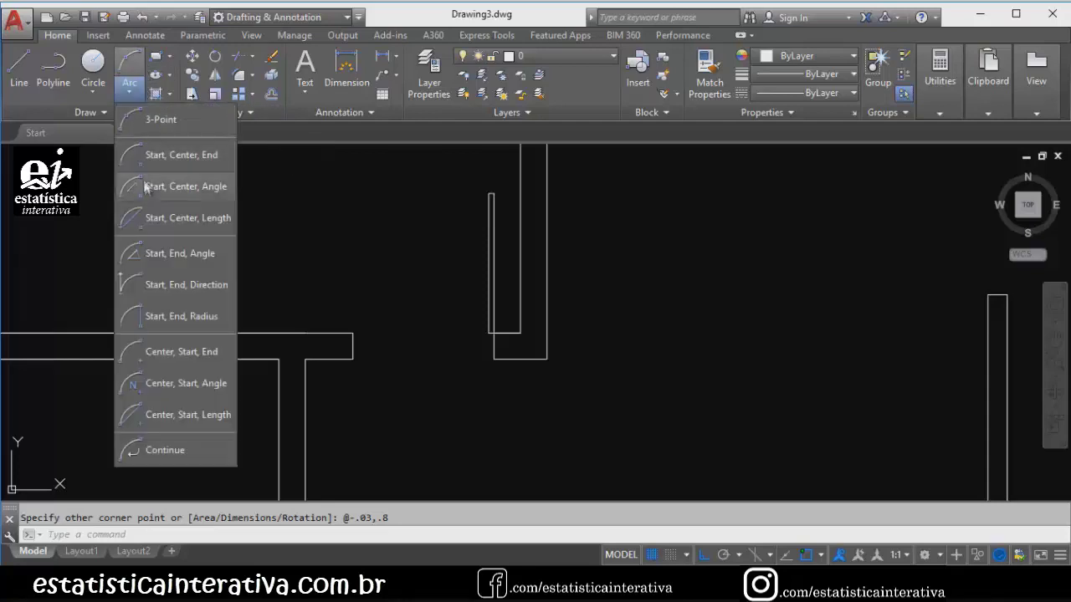
pyautogui.click(174, 317)
pyautogui.scroll(3, 488, 198)
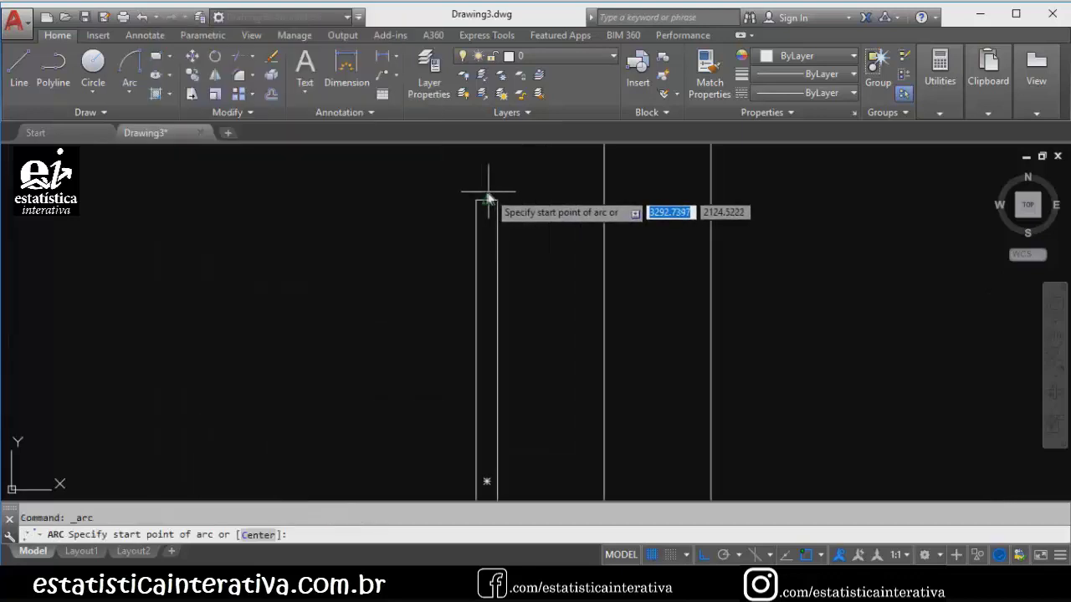
pyautogui.click(478, 201)
pyautogui.scroll(-4, 381, 276)
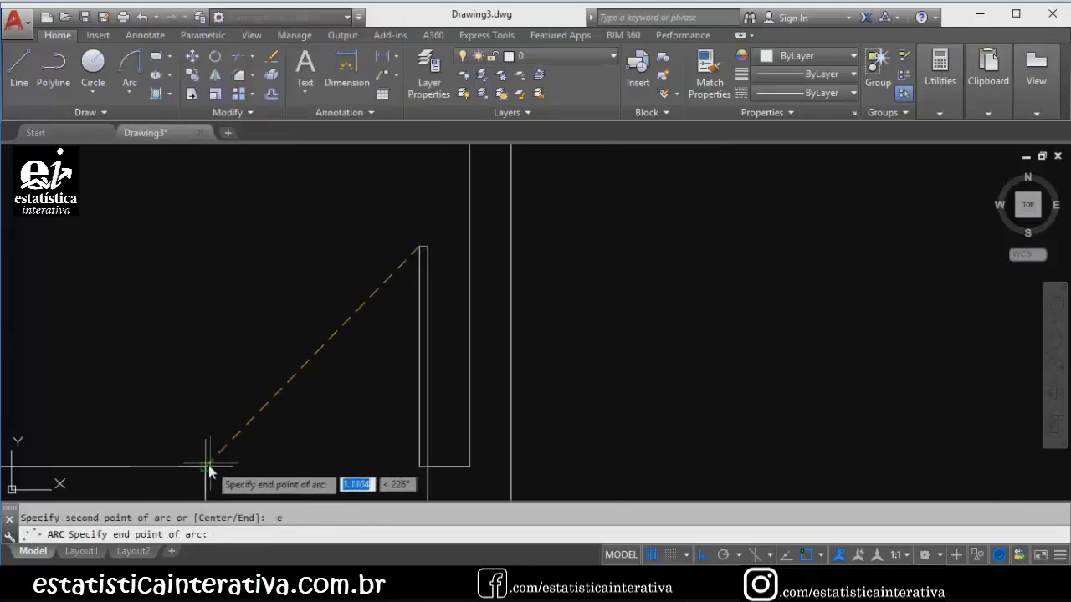
pyautogui.click(205, 466)
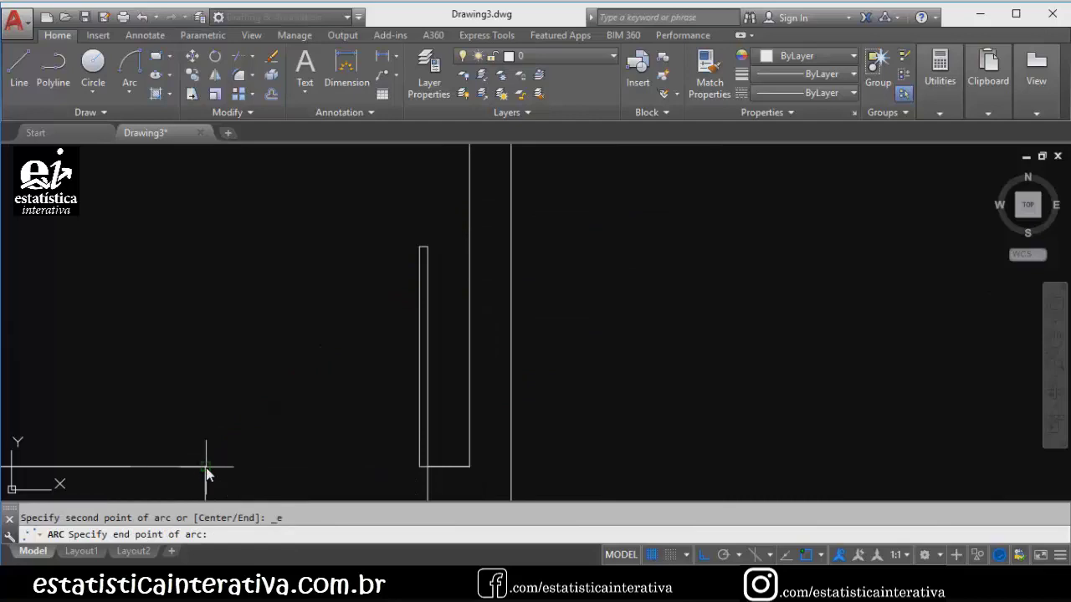
pyautogui.click(426, 471)
pyautogui.moveTo(522, 301); pyautogui.dragTo(563, 312, button='middle')
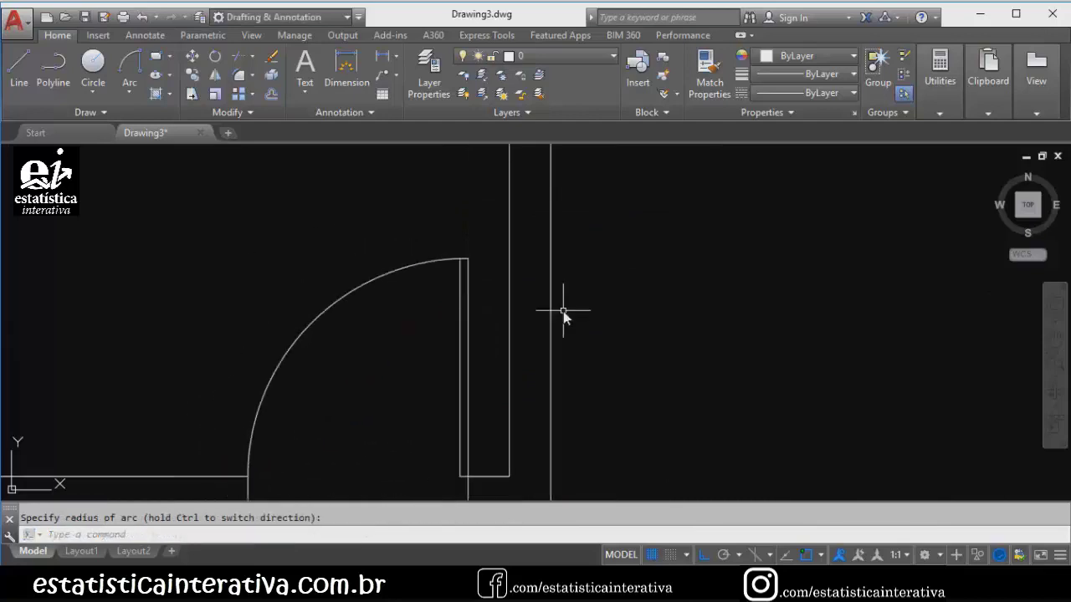
pyautogui.hotkey('ctrl', 'z')
pyautogui.scroll(-2, 551, 309)
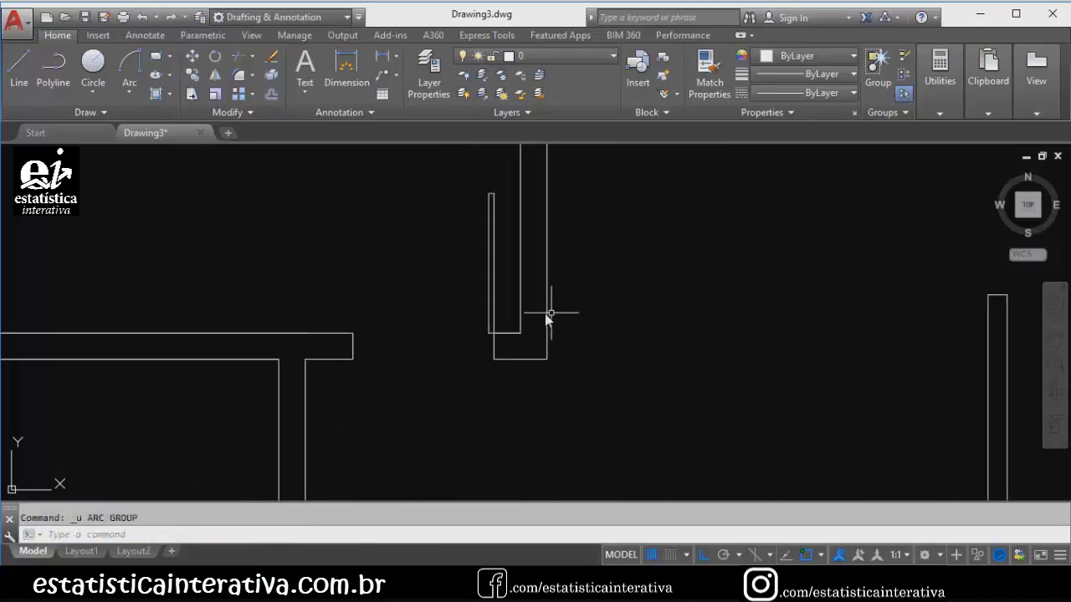
# Redraw the start-end-radius swing arc from the door leaf's top to the doorway wall corner.
pyautogui.click(130, 94)
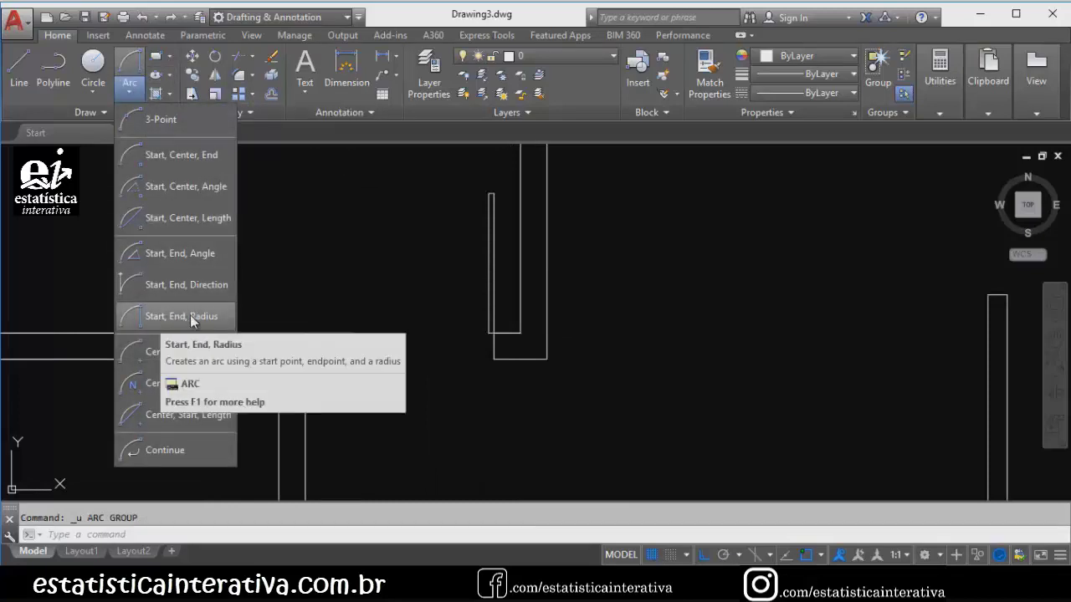
pyautogui.click(191, 317)
pyautogui.scroll(3, 485, 210)
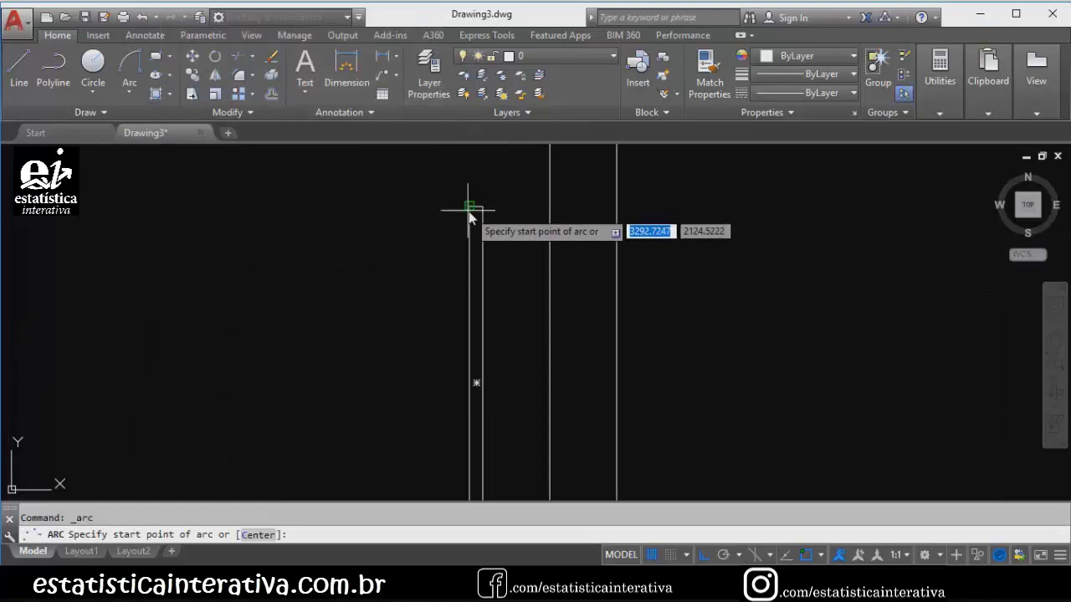
pyautogui.click(468, 211)
pyautogui.scroll(-3, 470, 210)
pyautogui.click(387, 297)
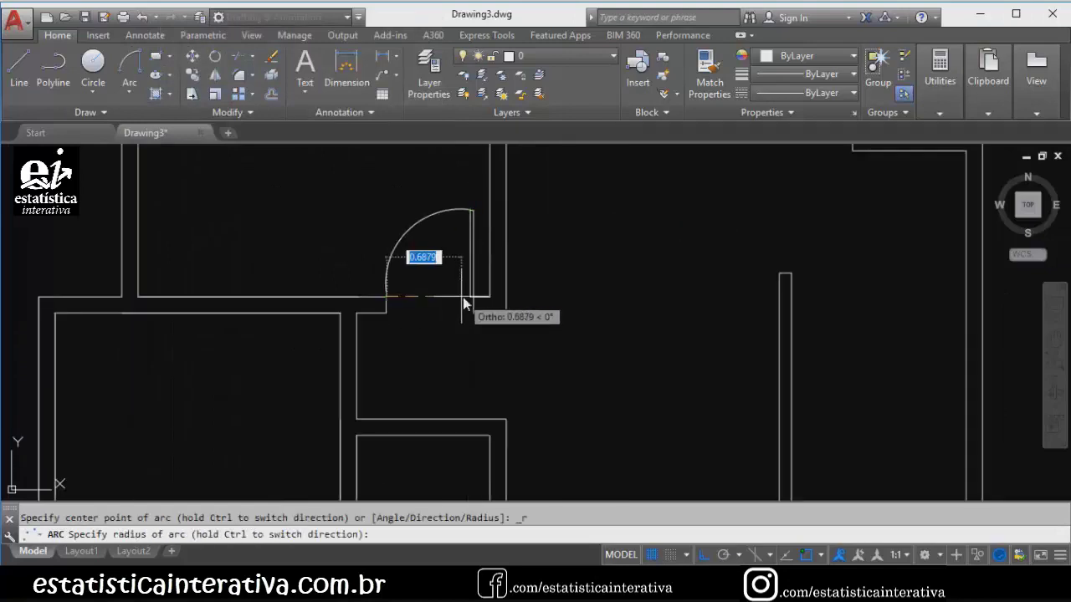
pyautogui.scroll(2, 463, 297)
pyautogui.click(480, 301)
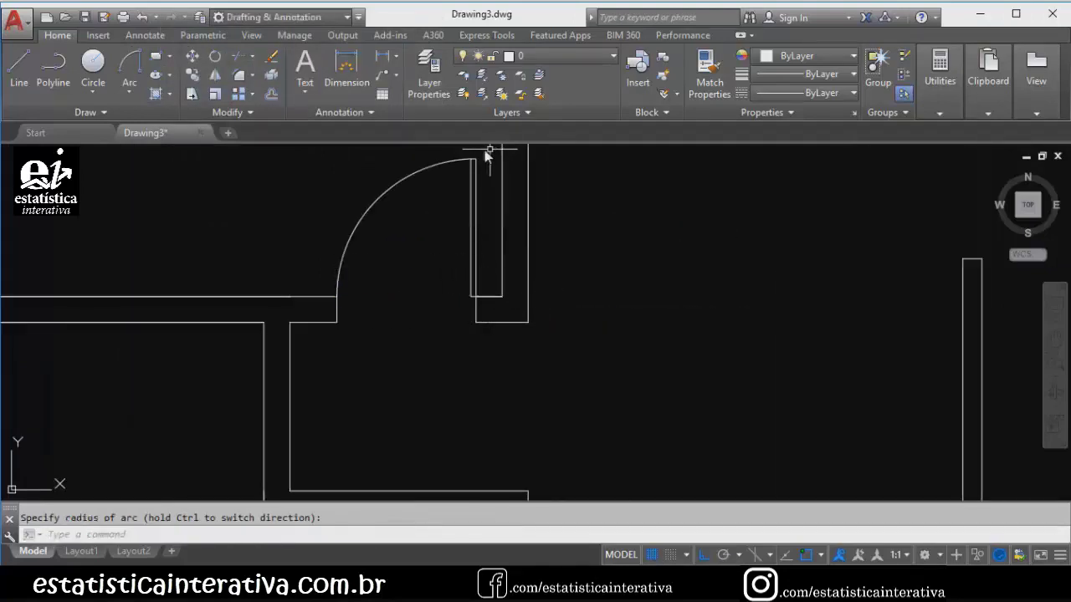
pyautogui.scroll(-3, 566, 180)
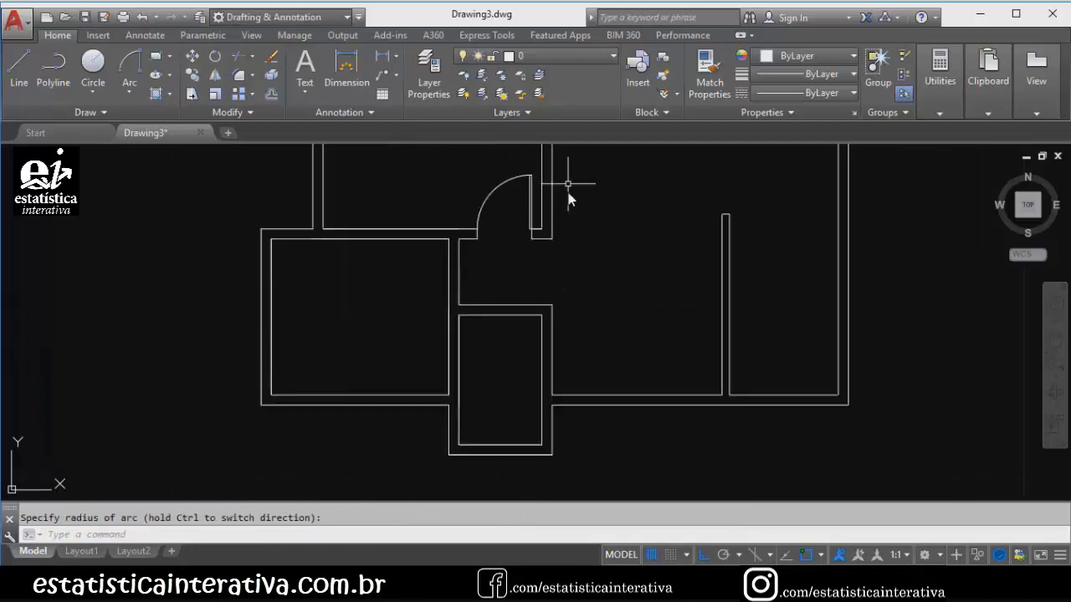
pyautogui.scroll(-2, 568, 199)
pyautogui.moveTo(568, 197); pyautogui.dragTo(477, 271, button='middle')
pyautogui.scroll(3, 478, 259)
pyautogui.scroll(-1, 479, 244)
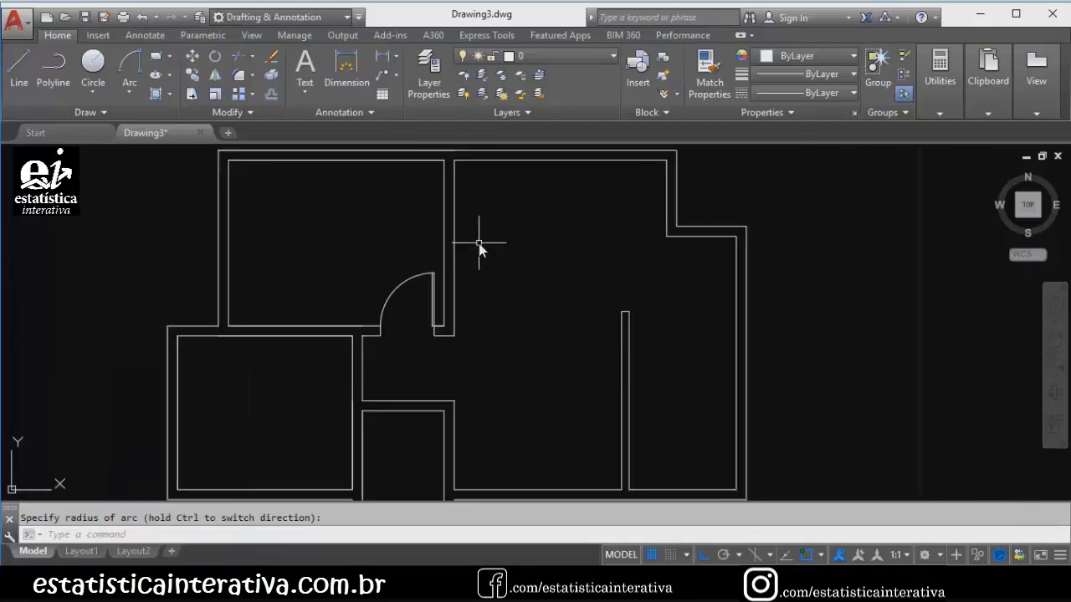
pyautogui.scroll(2, 478, 245)
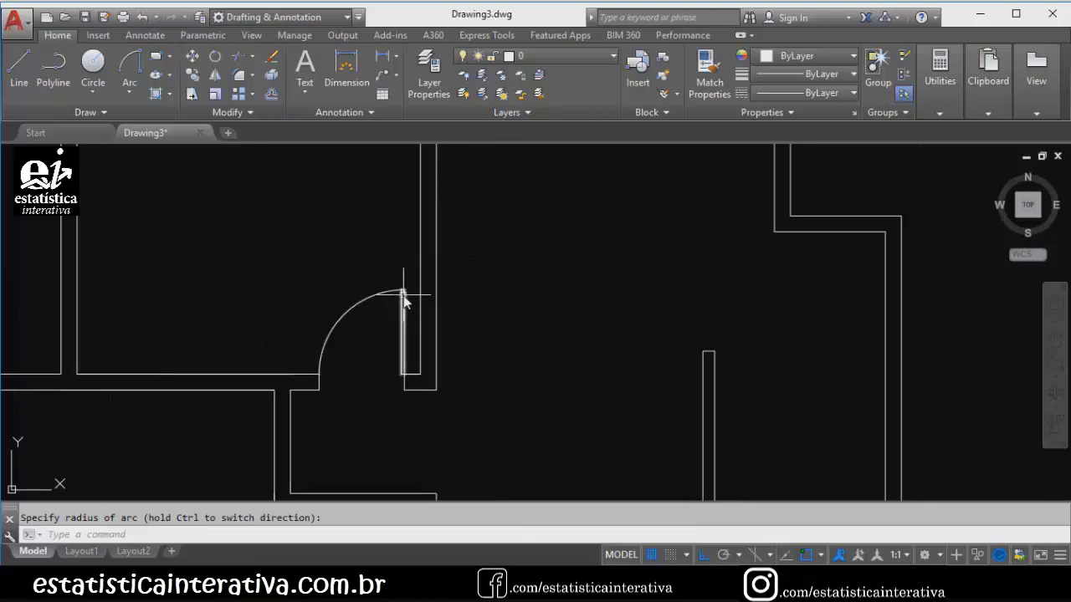
pyautogui.click(403, 295)
pyautogui.click(402, 298)
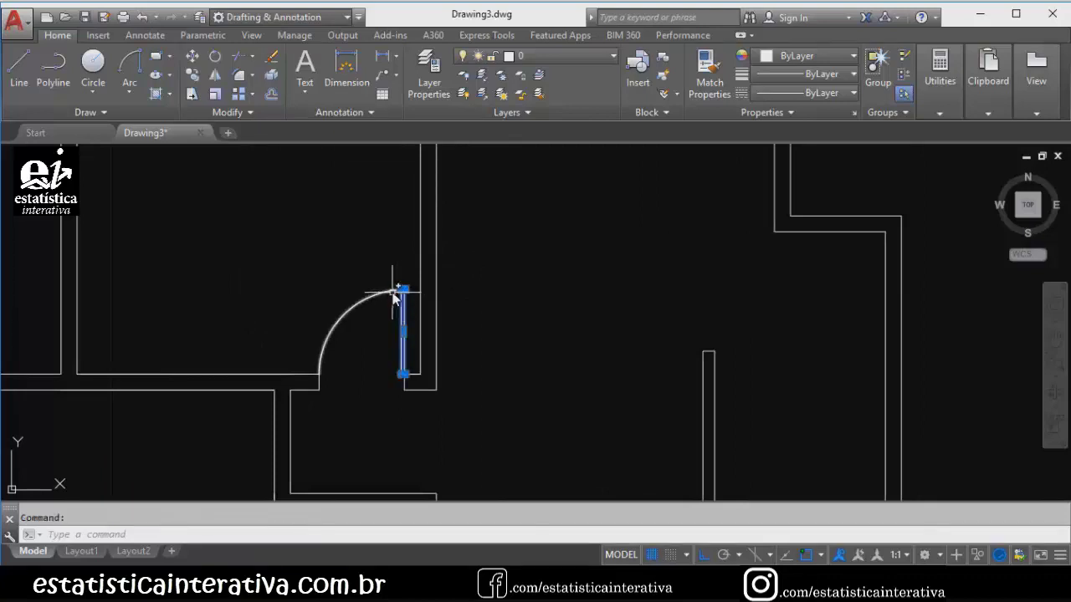
pyautogui.click(393, 294)
pyautogui.click(403, 290)
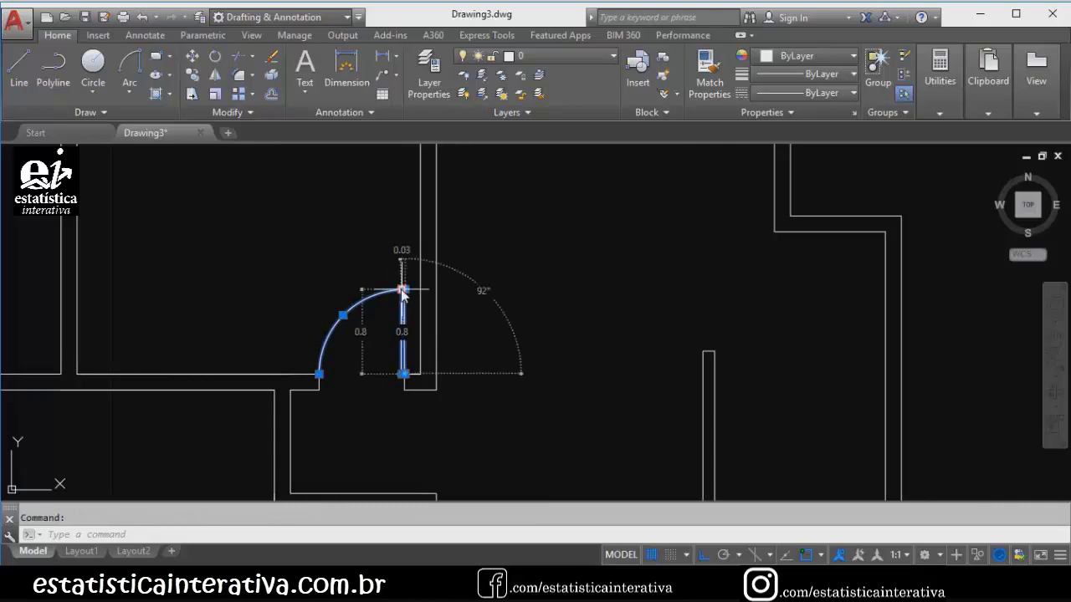
pyautogui.rightClick(402, 293)
pyautogui.moveTo(442, 412)
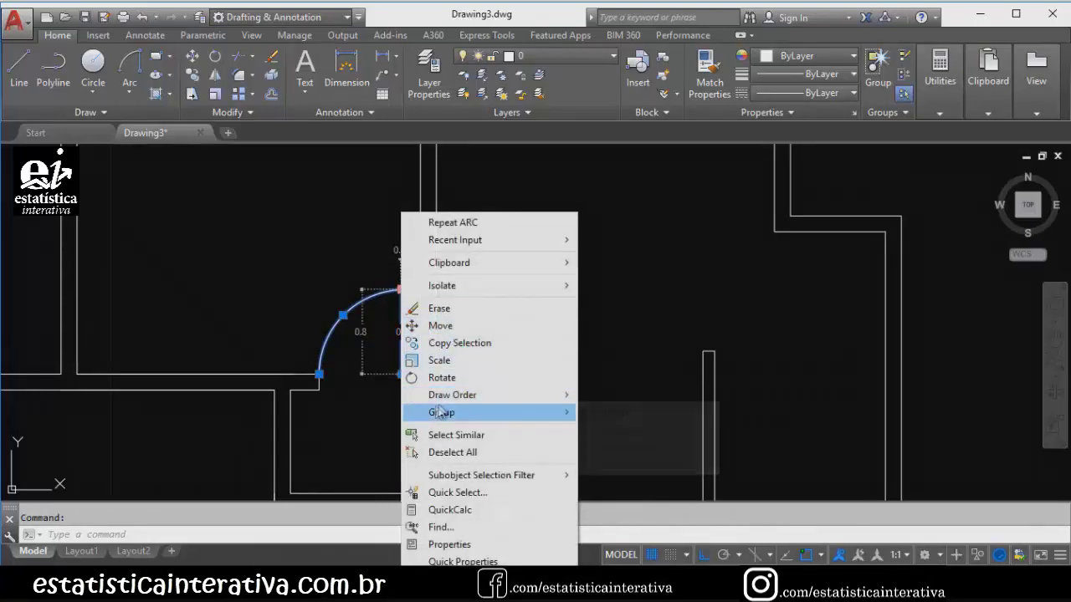
pyautogui.click(622, 412)
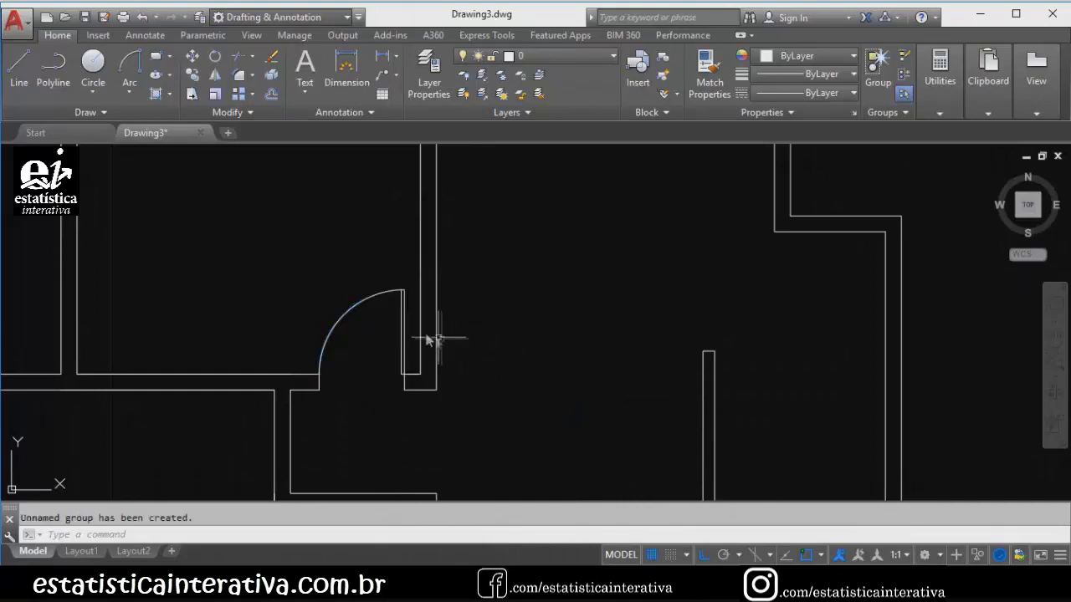
pyautogui.press('Escape')
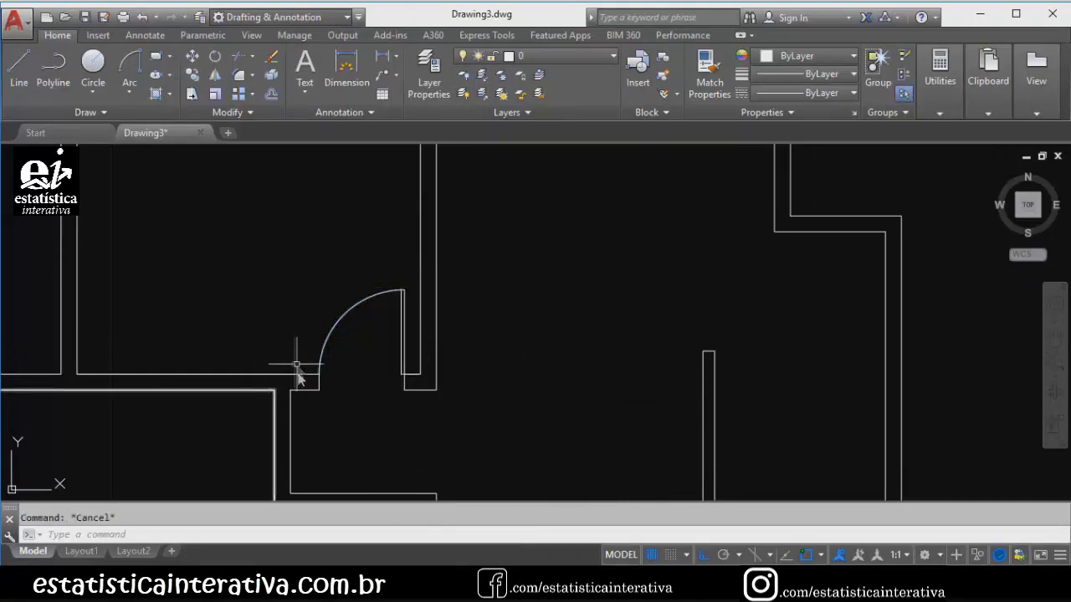
pyautogui.scroll(-5, 465, 308)
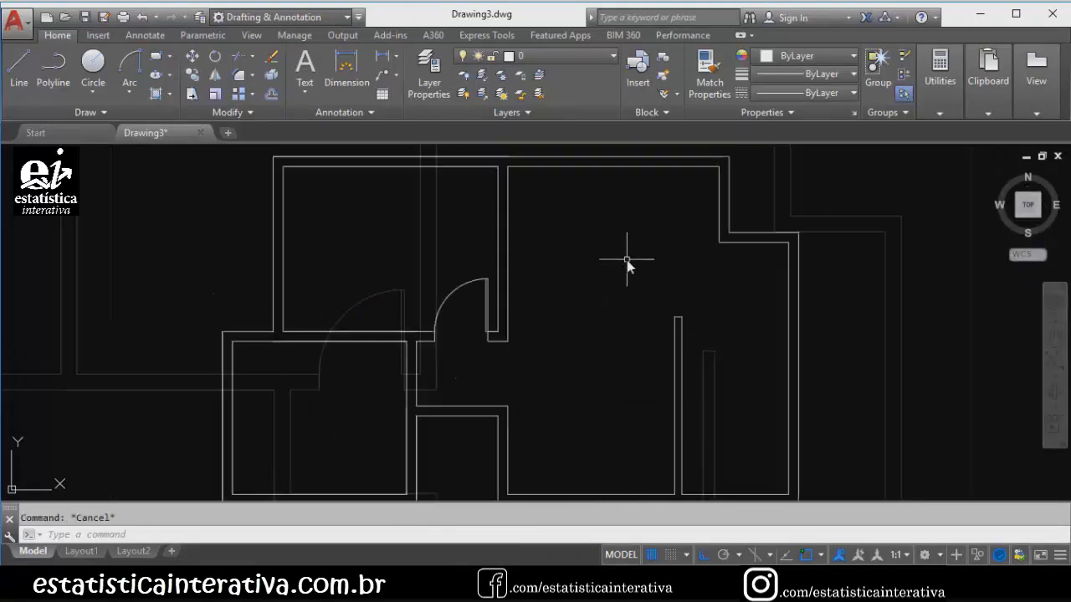
pyautogui.scroll(5, 556, 289)
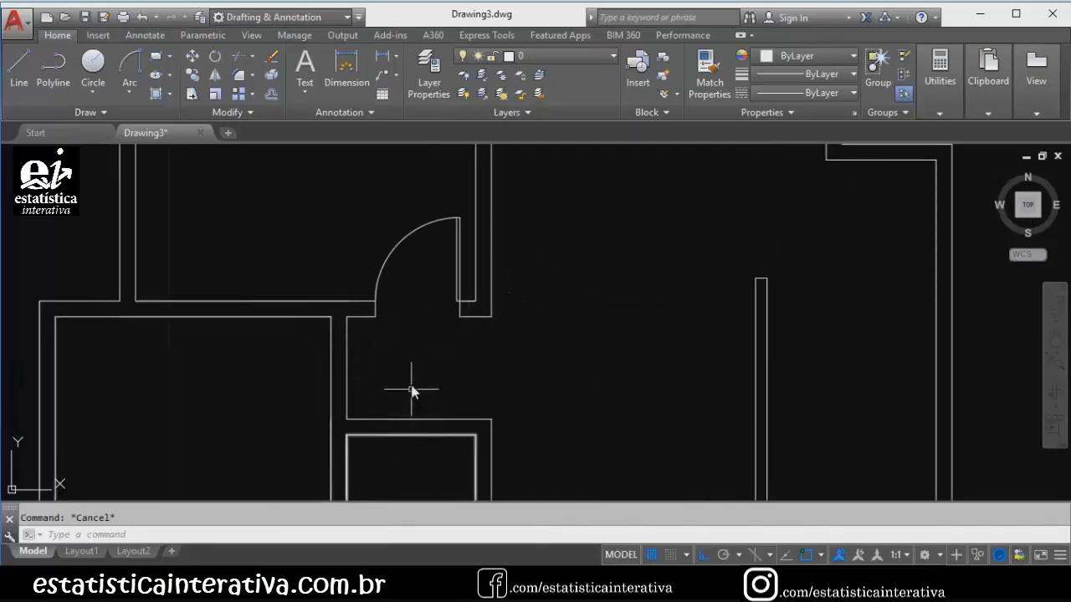
pyautogui.scroll(-4, 777, 288)
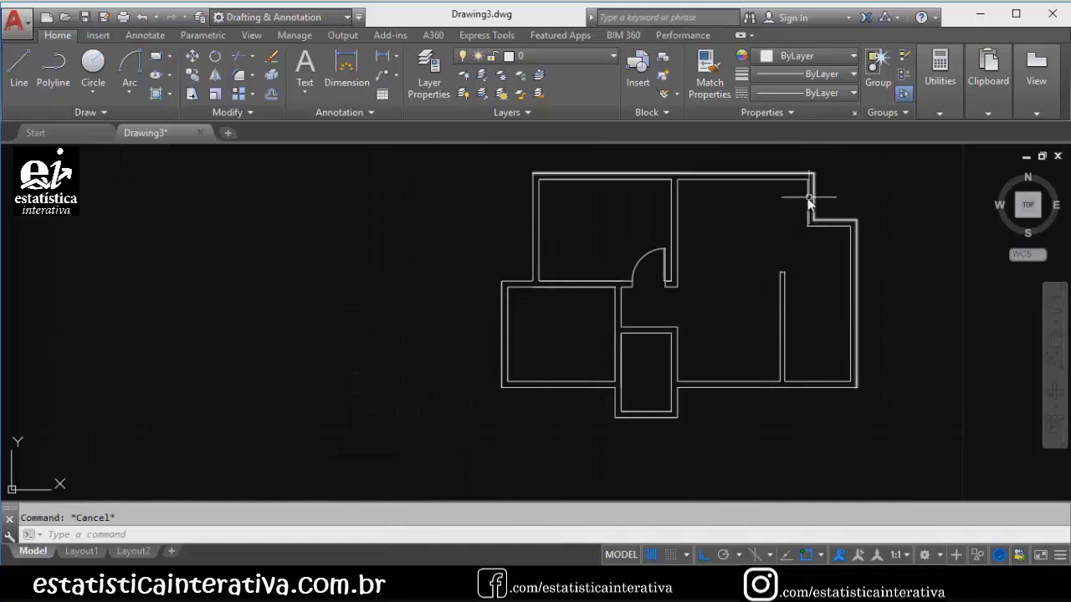
pyautogui.scroll(2, 686, 292)
pyautogui.scroll(2, 579, 279)
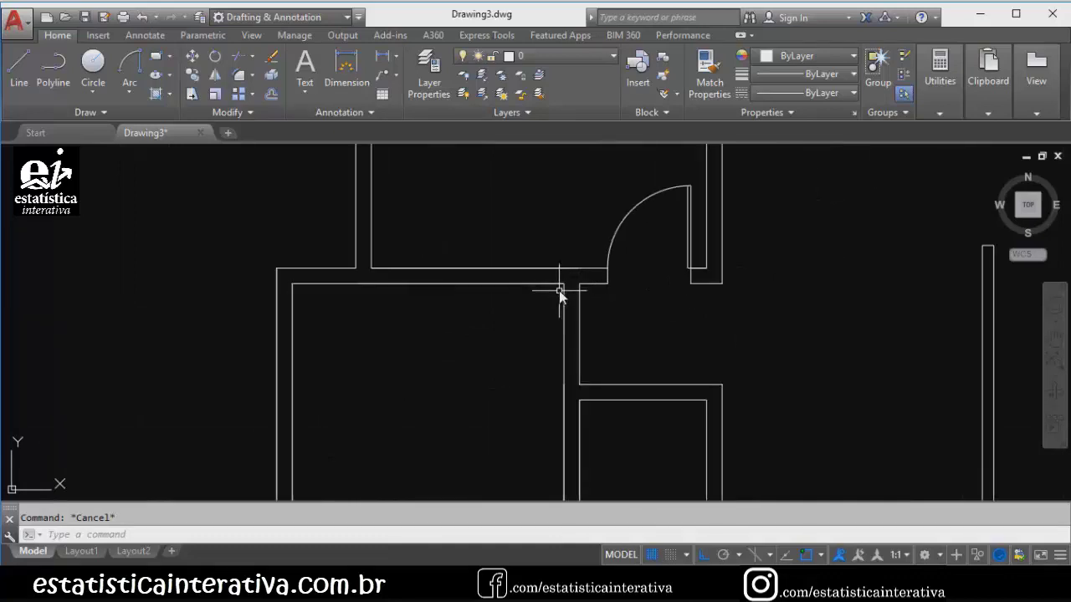
pyautogui.write('L')
# Draw a 0.15 wall-end line across the wall between the lower-left room and the hall.
pyautogui.press('Return')
pyautogui.scroll(4, 559, 289)
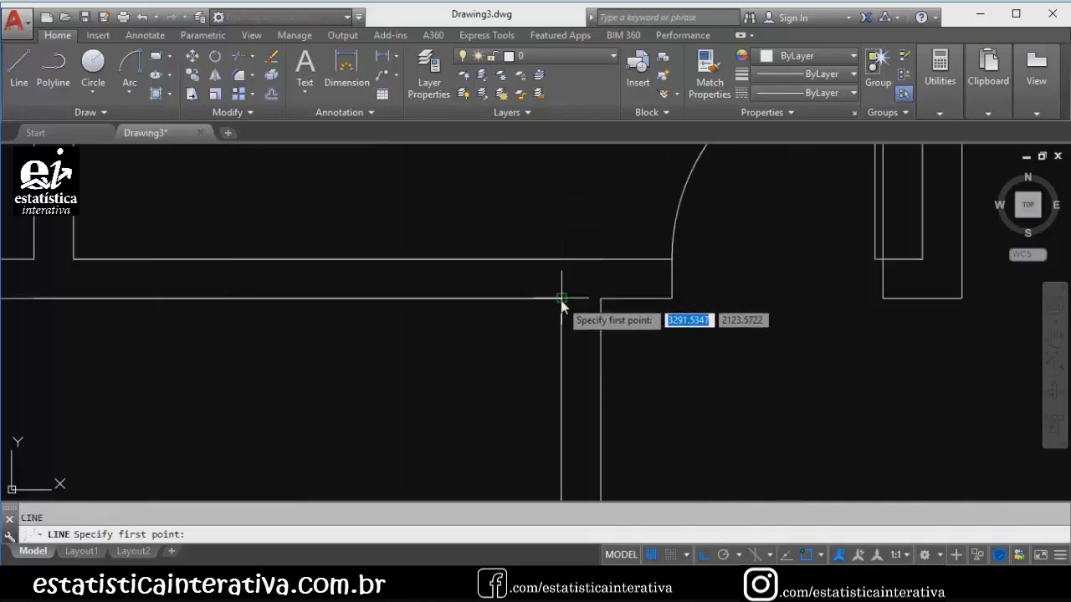
pyautogui.click(561, 299)
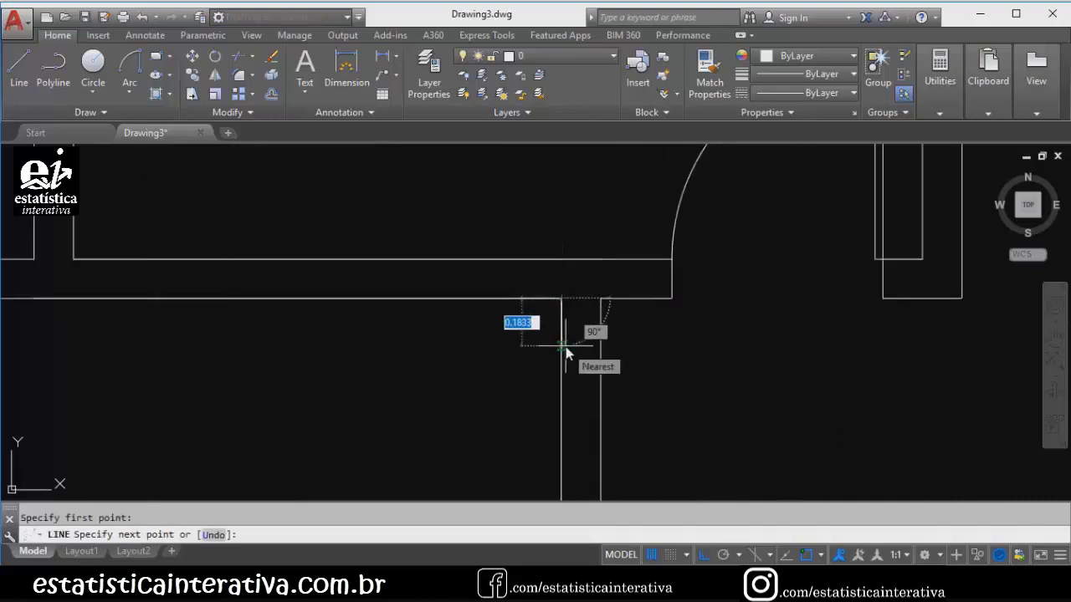
pyautogui.write('.15')
pyautogui.press('Return')
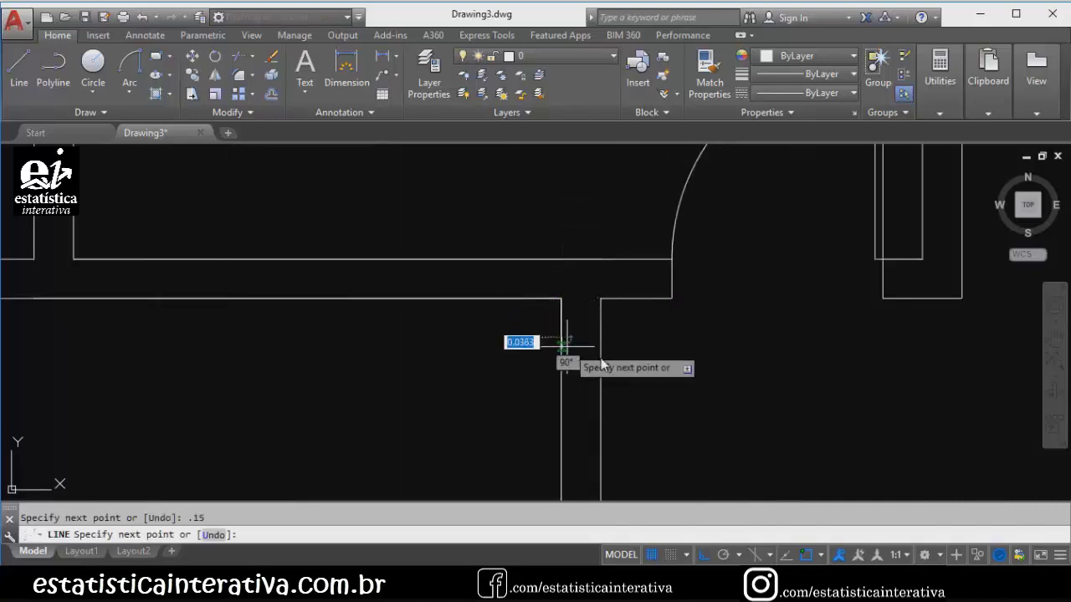
pyautogui.click(605, 337)
pyautogui.press('Escape')
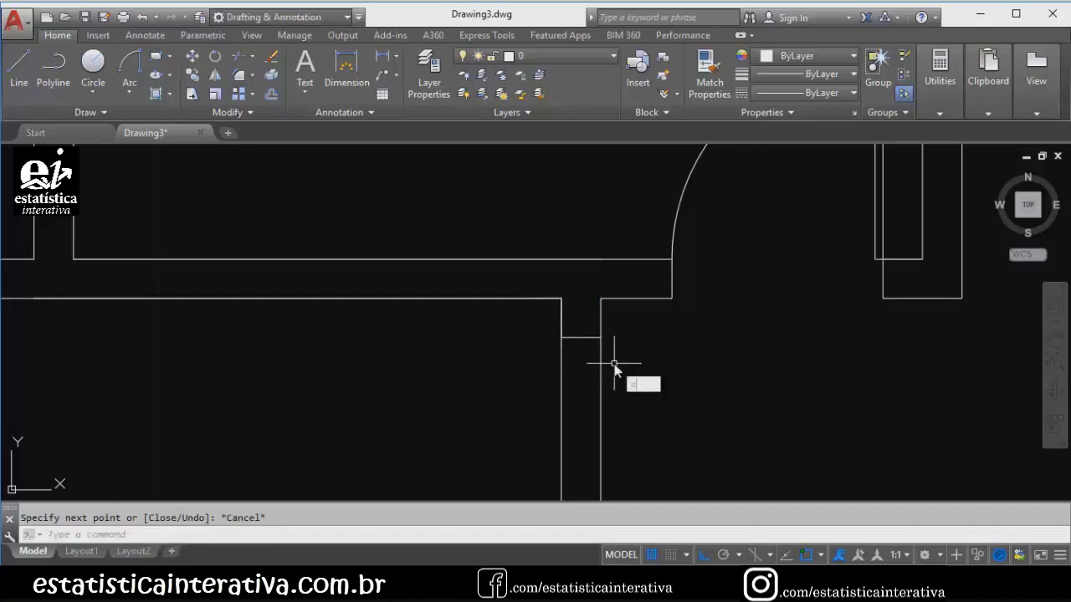
# Offset that wall-end line 0.8 downward to frame the doorway.
pyautogui.write('o')
pyautogui.press('Return')
pyautogui.scroll(-2, 557, 268)
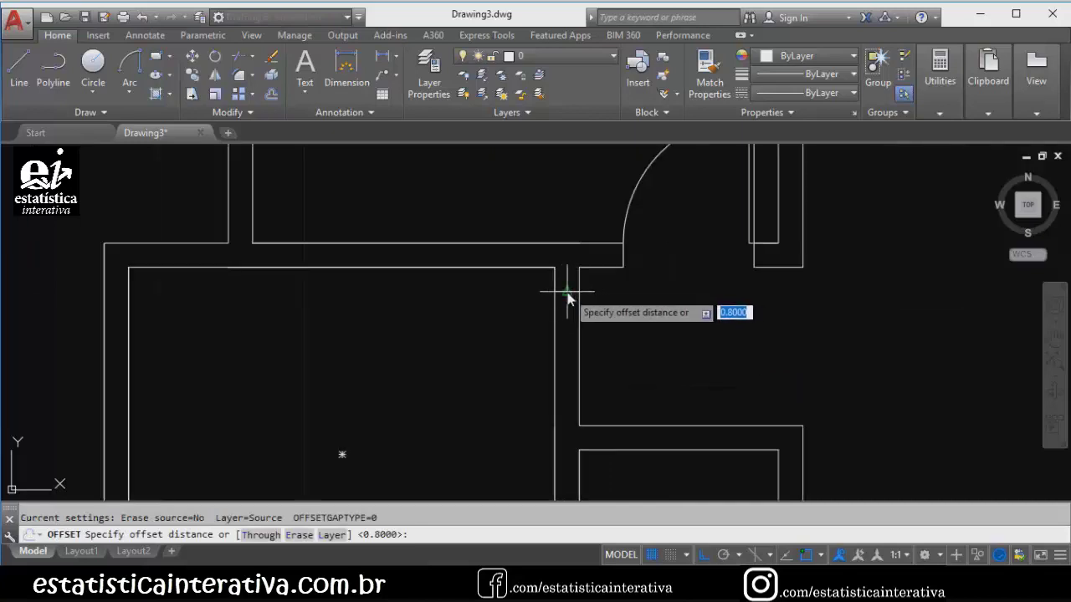
pyautogui.press('Return')
pyautogui.click(562, 293)
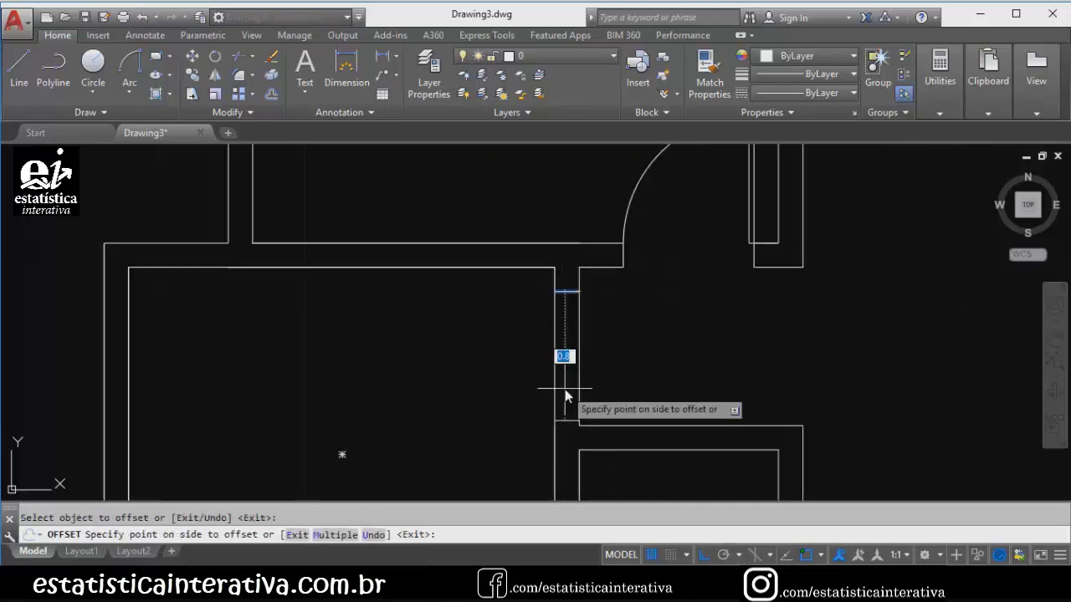
pyautogui.click(577, 398)
pyautogui.press('Escape')
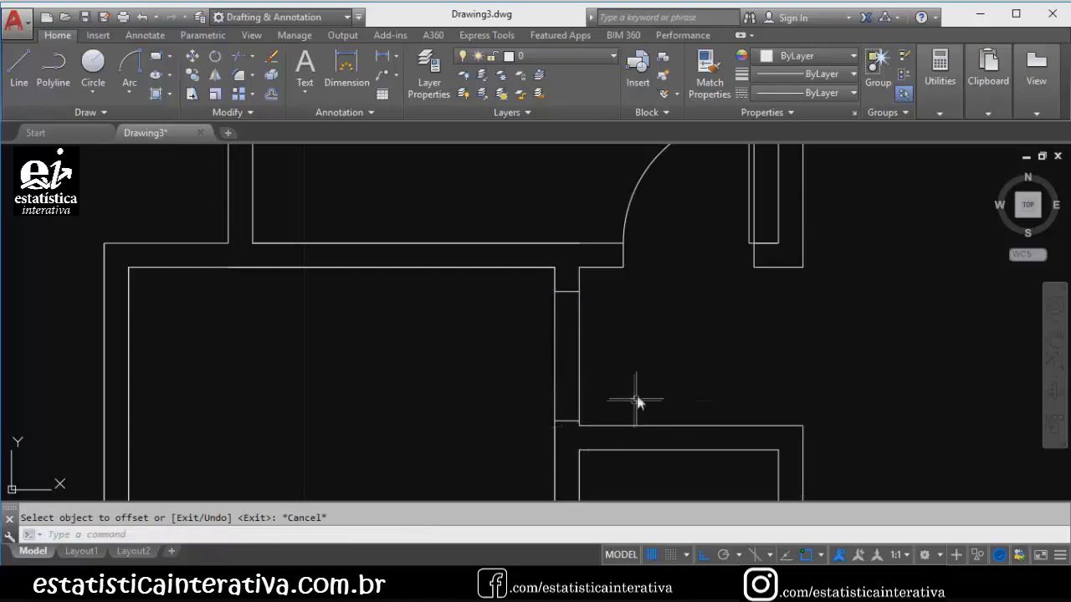
pyautogui.scroll(-2, 836, 331)
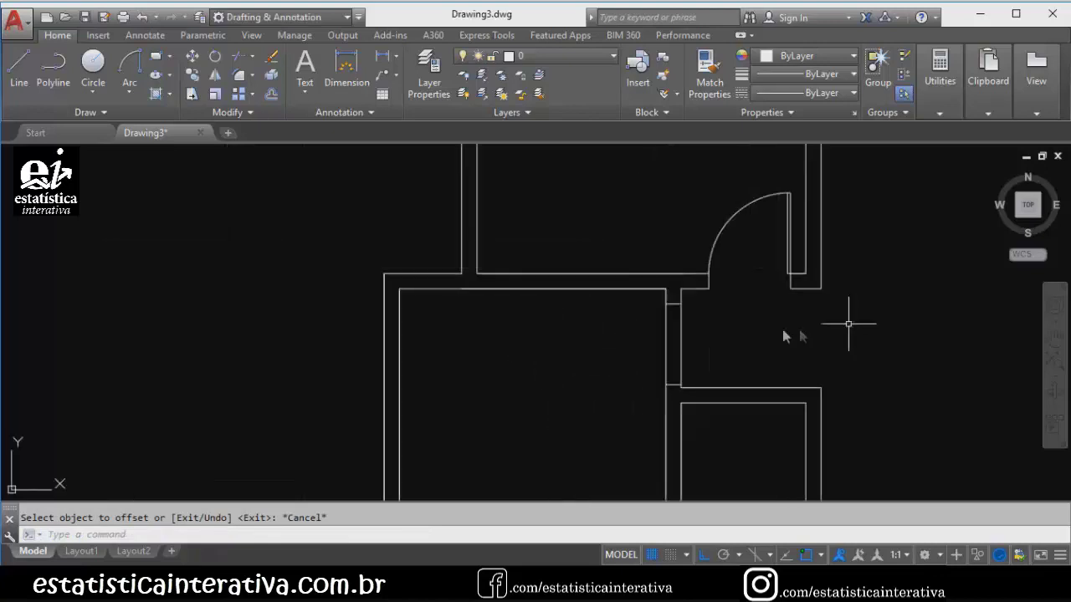
pyautogui.scroll(-2, 685, 281)
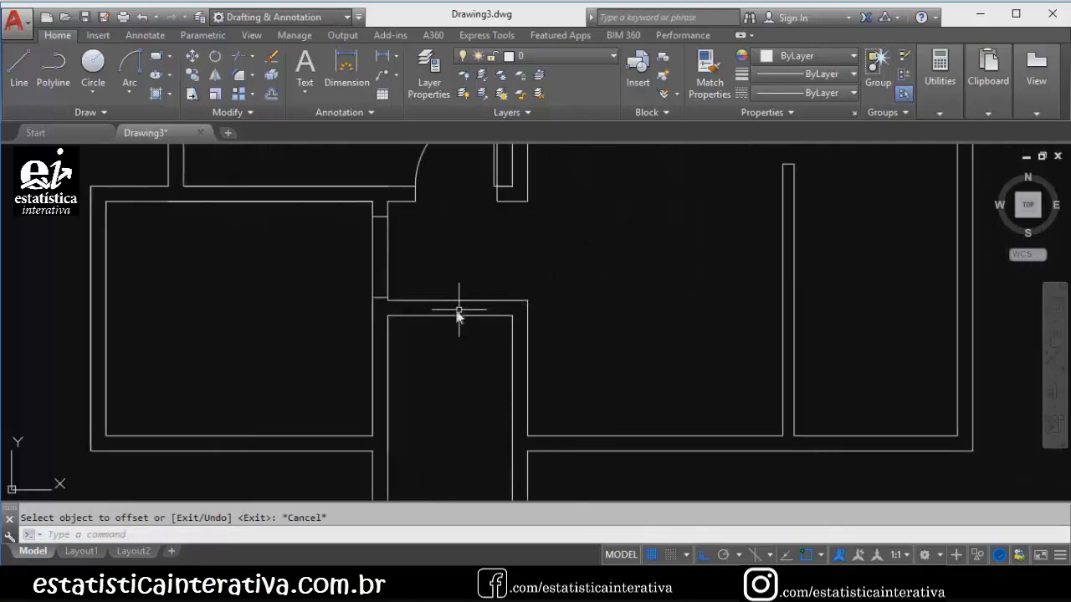
# Draw 0.15 wall-end lines at the corner above the small room and the upper-right corner.
pyautogui.write('l')
pyautogui.press('Return')
pyautogui.click(505, 315)
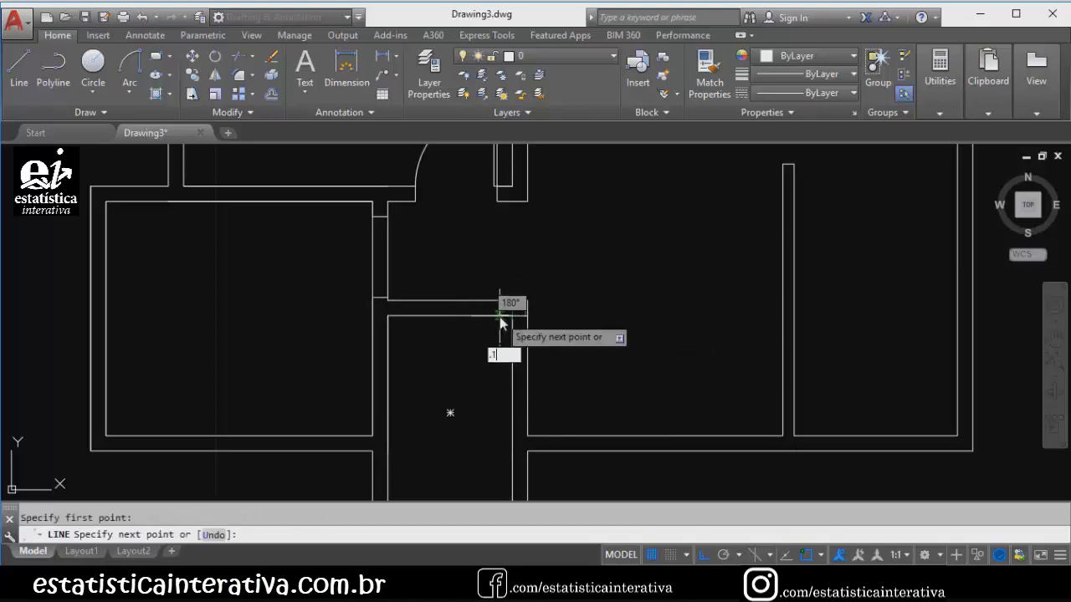
pyautogui.write('.15')
pyautogui.press('Return')
pyautogui.scroll(-2, 500, 300)
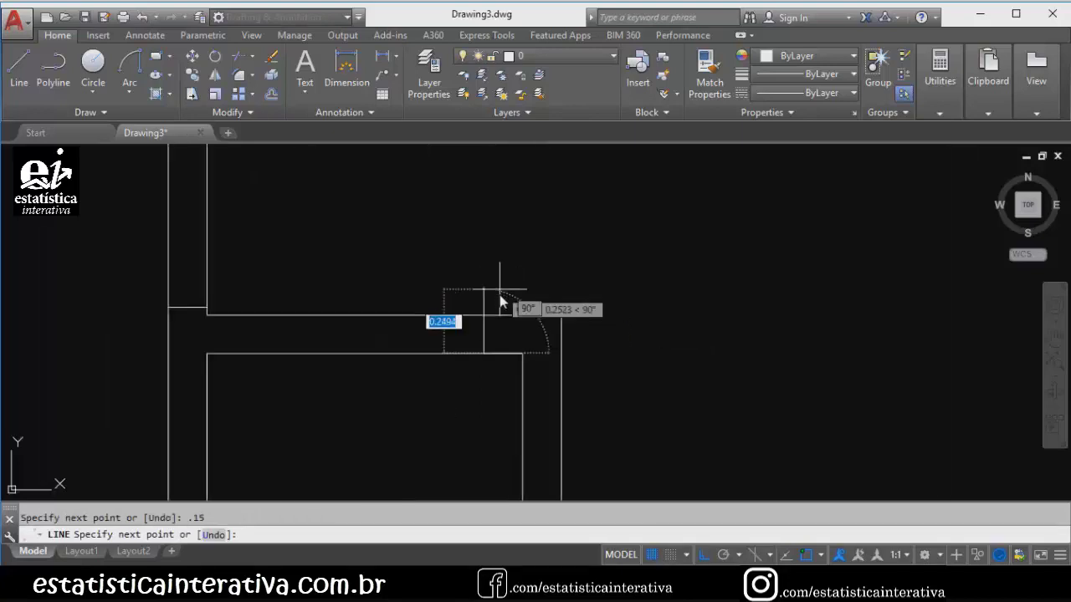
pyautogui.press('Escape')
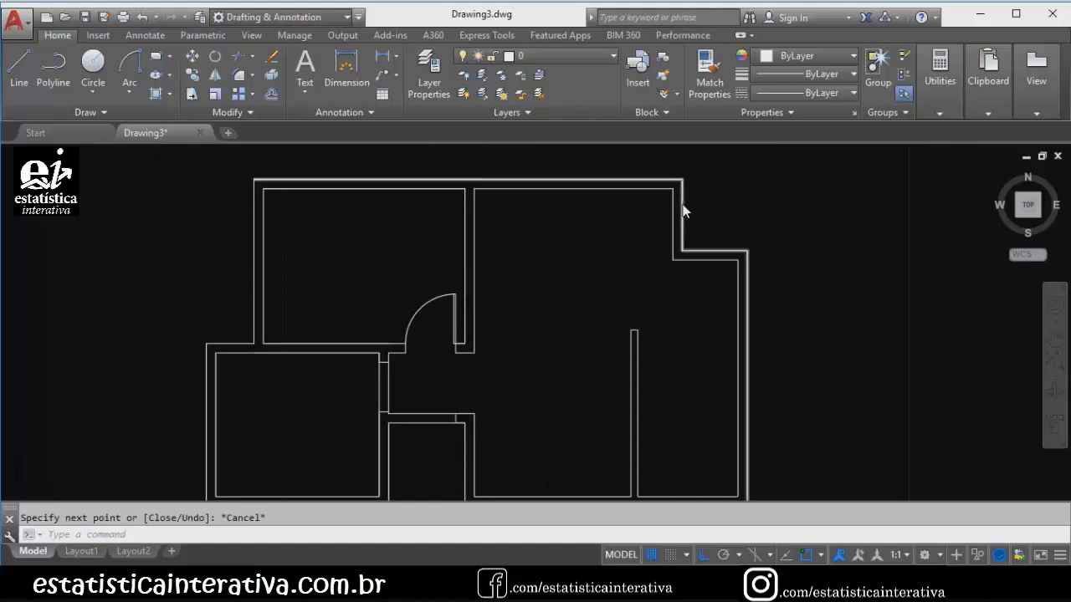
pyautogui.scroll(4, 679, 204)
pyautogui.write('l')
pyautogui.press('Return')
pyautogui.click(648, 190)
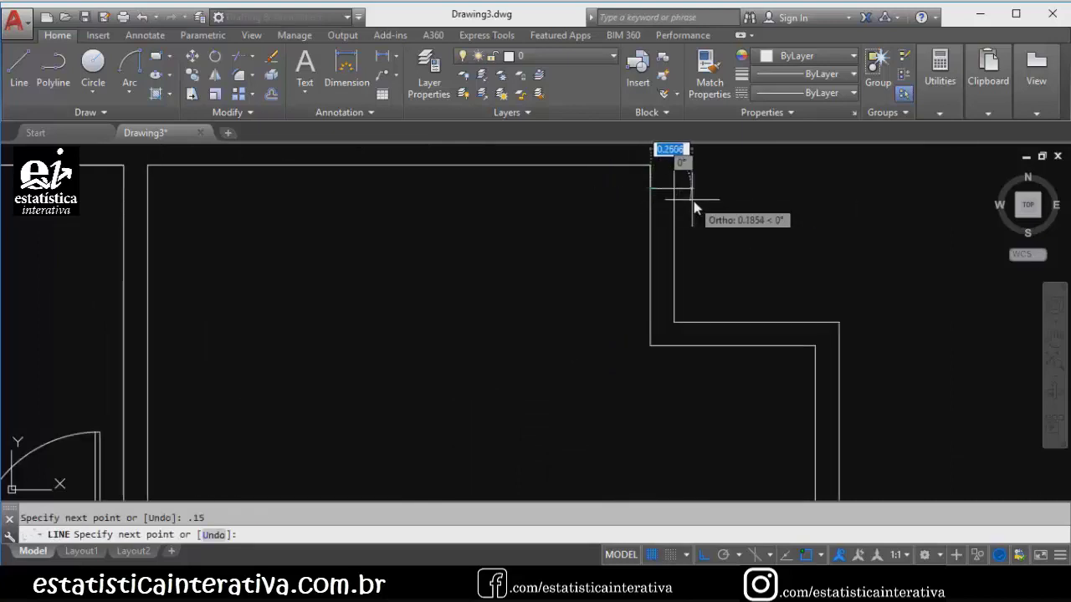
pyautogui.click(678, 231)
pyautogui.press('Escape')
pyautogui.scroll(-4, 755, 228)
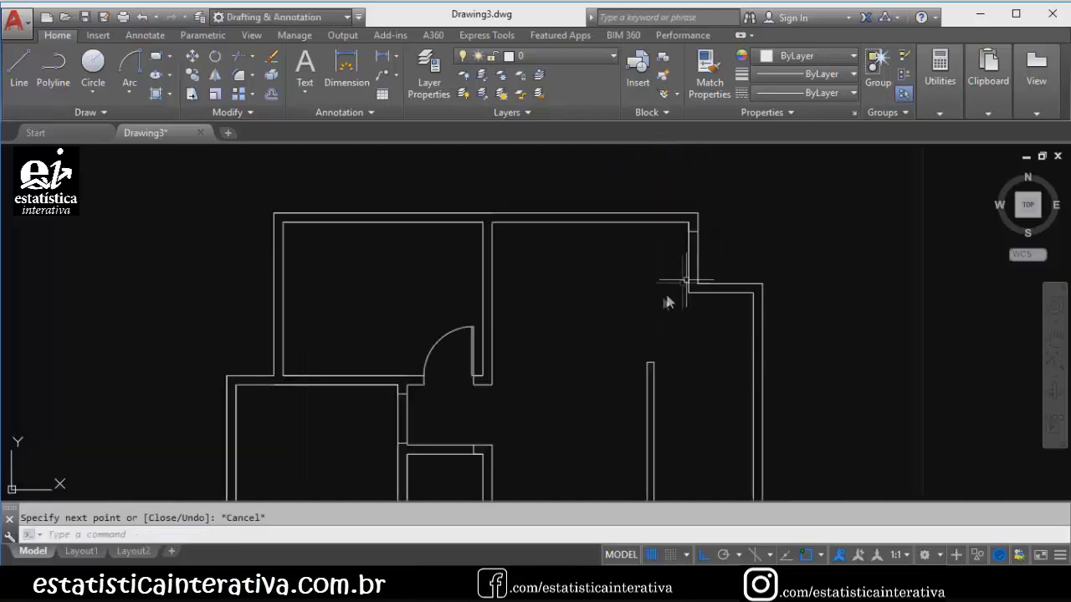
# Offset the wall-end line above the small bottom room by 0.8 to frame its doorway.
pyautogui.click(271, 94)
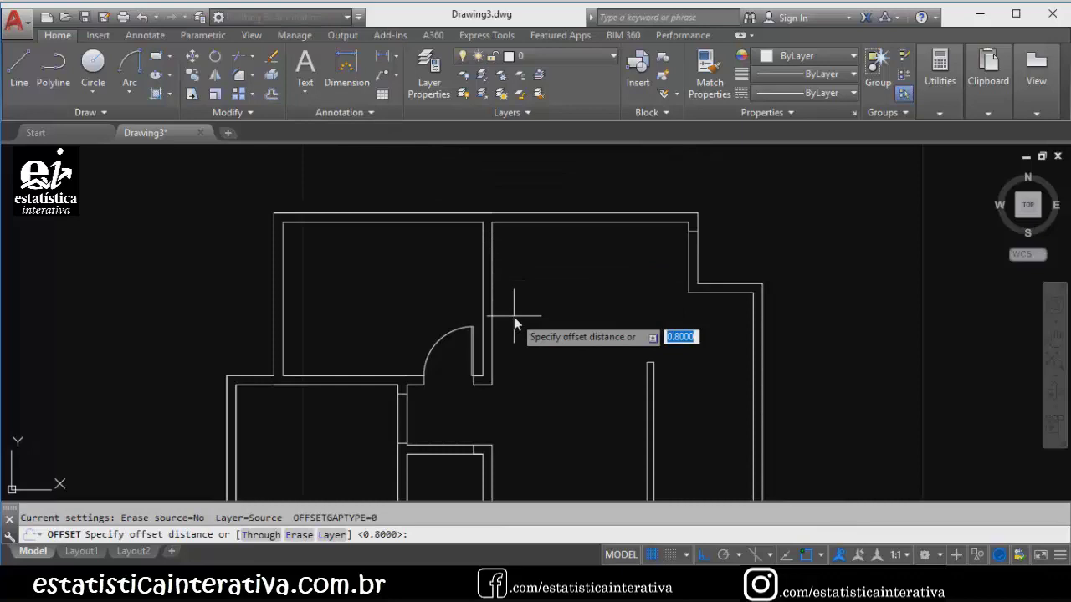
pyautogui.press('Return')
pyautogui.scroll(4, 481, 452)
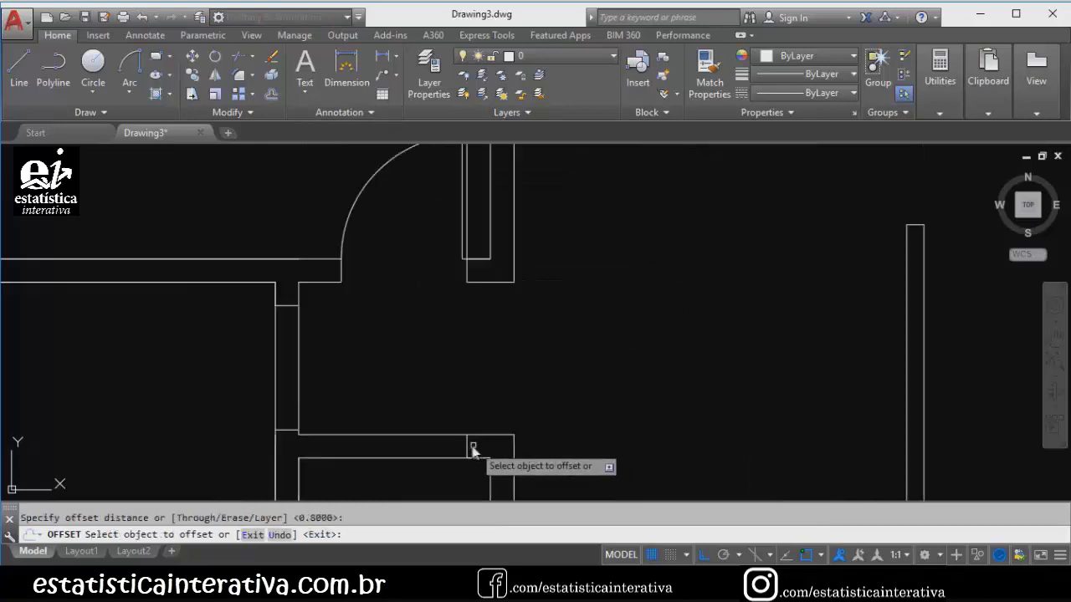
pyautogui.click(467, 443)
pyautogui.click(397, 439)
pyautogui.scroll(-4, 779, 290)
pyautogui.scroll(-2, 777, 249)
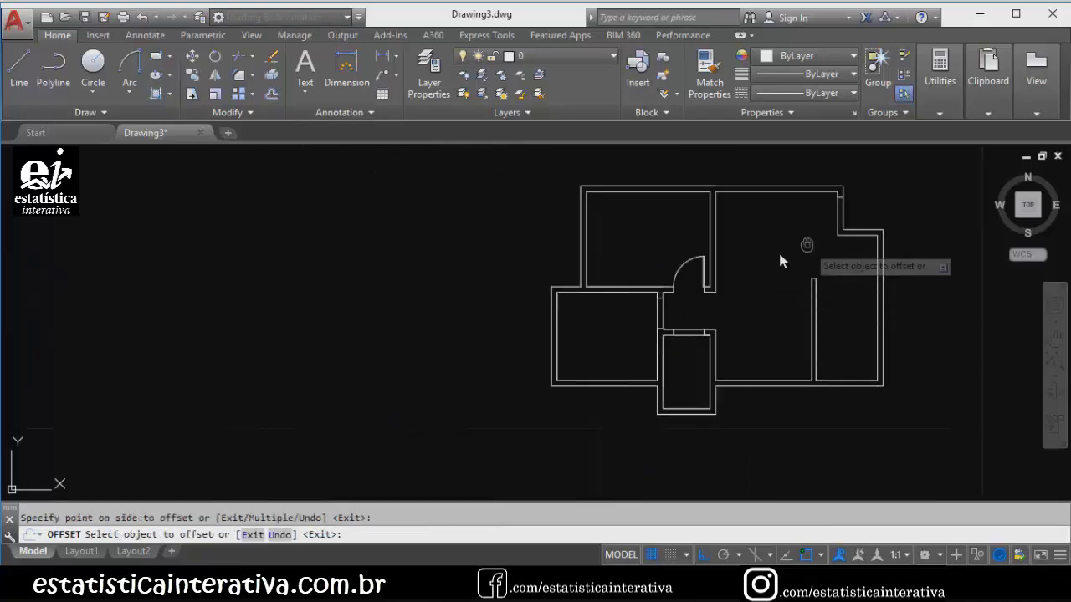
pyautogui.scroll(2, 648, 270)
pyautogui.scroll(2, 648, 269)
pyautogui.click(726, 227)
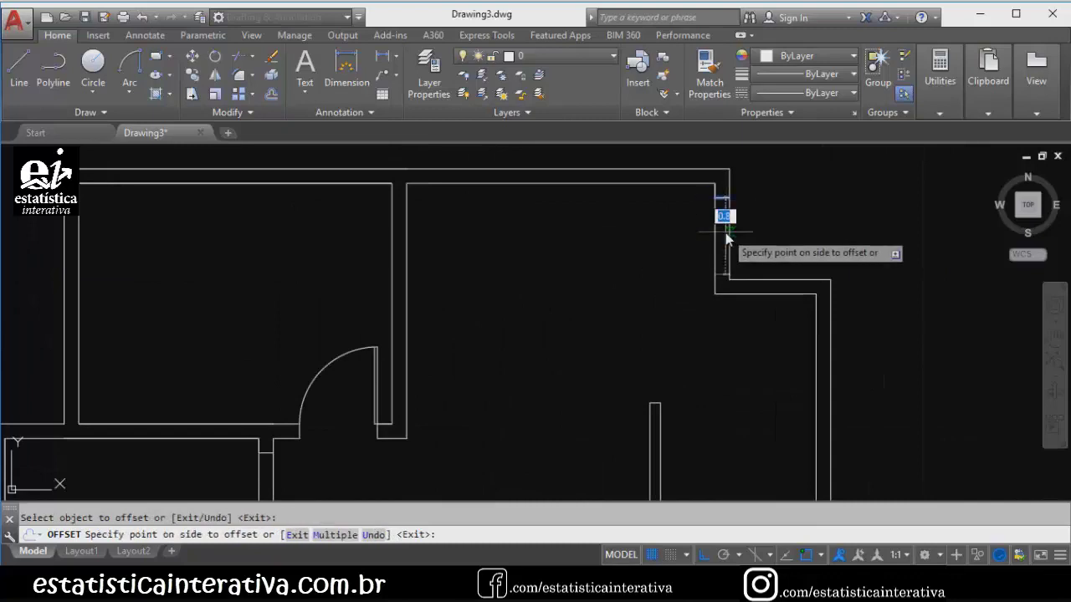
pyautogui.press('Escape')
pyautogui.scroll(-2, 669, 230)
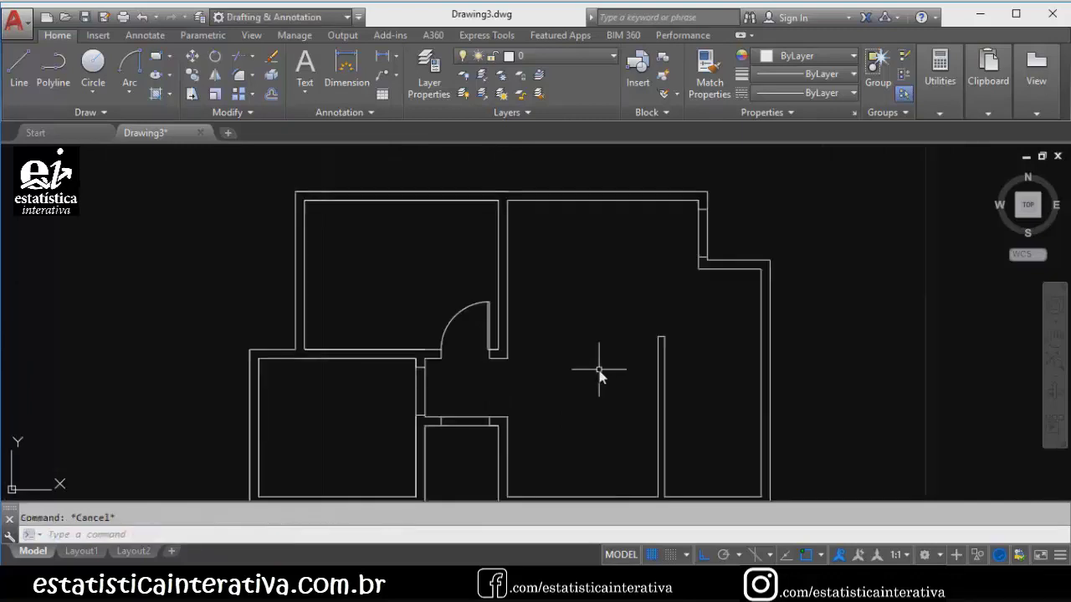
# Trim the doubled wall lines at the upper-right room corner with TR to open that doorway.
pyautogui.write('TR')
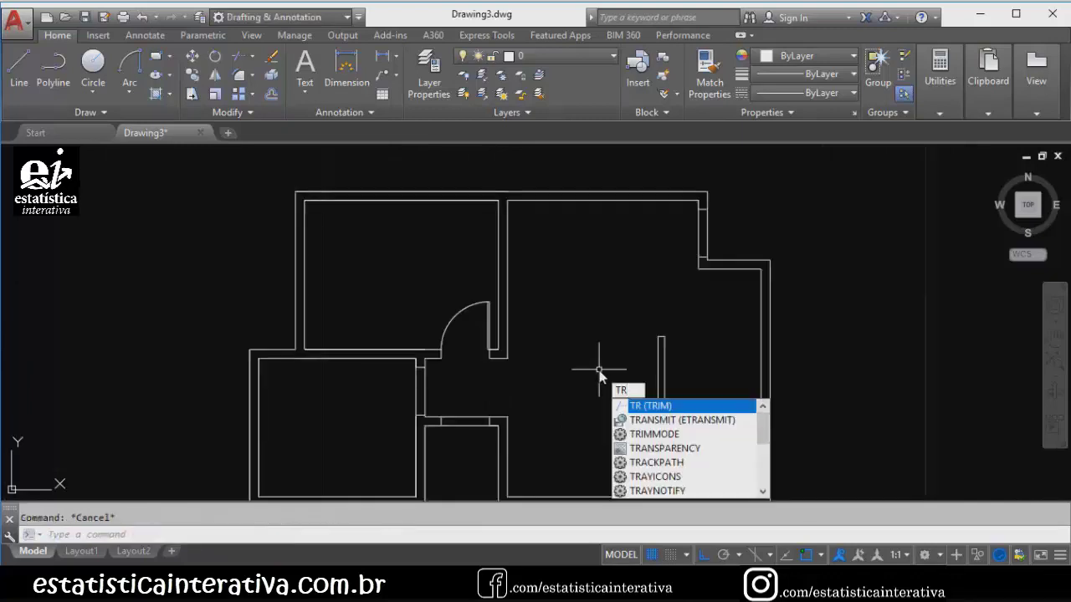
pyautogui.press('Return')
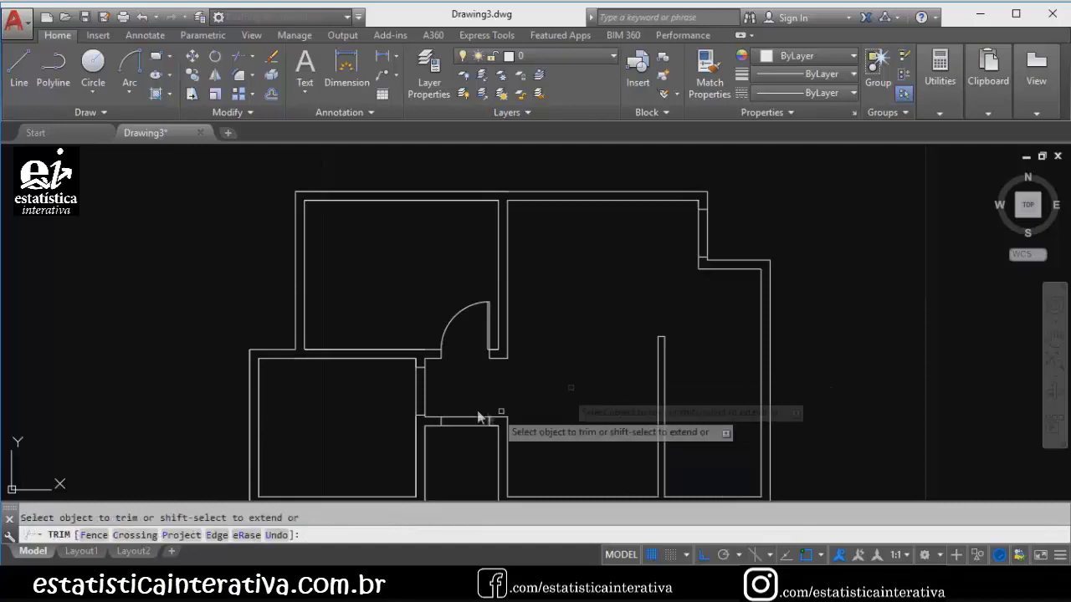
pyautogui.scroll(2, 415, 385)
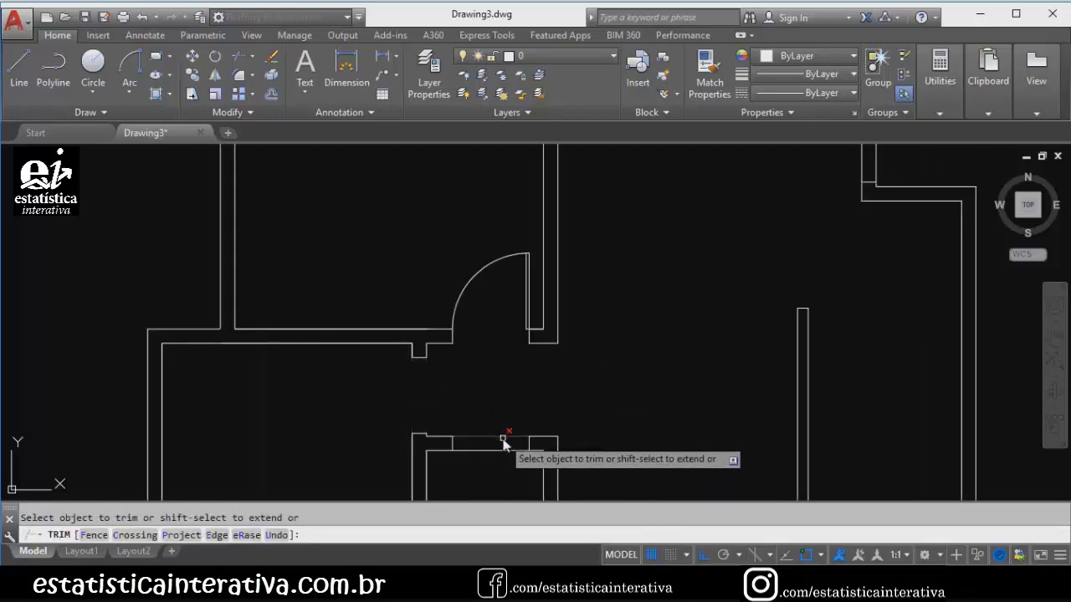
pyautogui.scroll(-2, 686, 290)
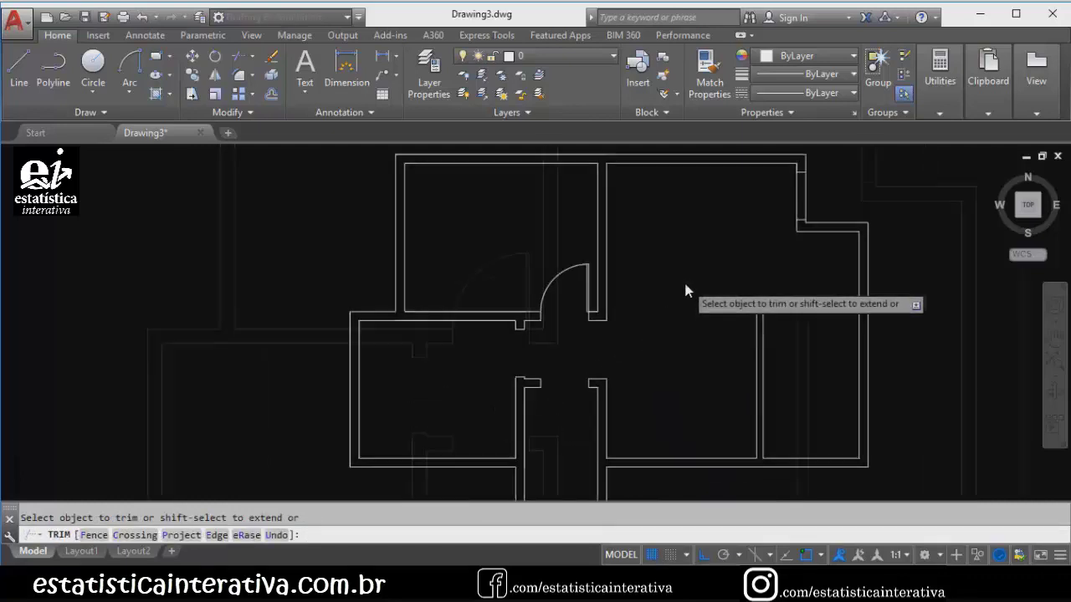
pyautogui.click(799, 200)
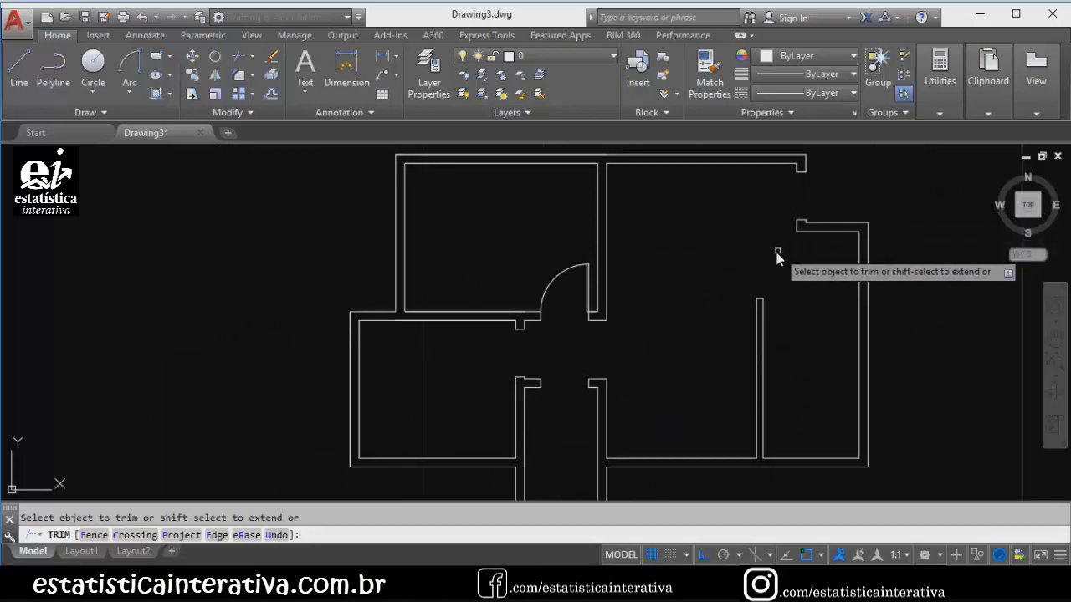
pyautogui.scroll(-2, 678, 315)
pyautogui.scroll(5, 671, 303)
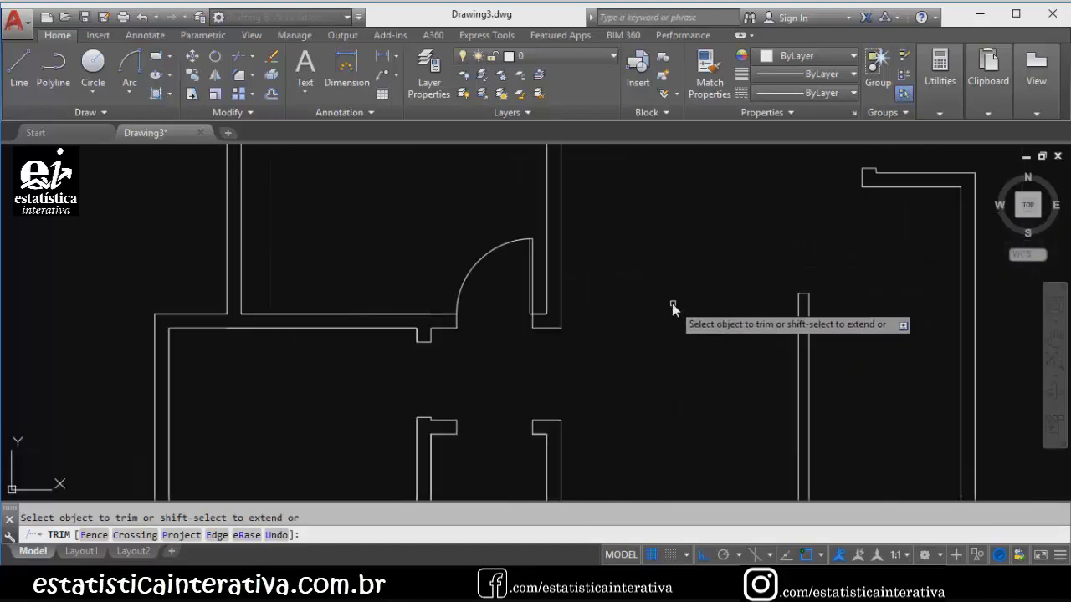
pyautogui.scroll(-3, 672, 303)
pyautogui.press('Escape')
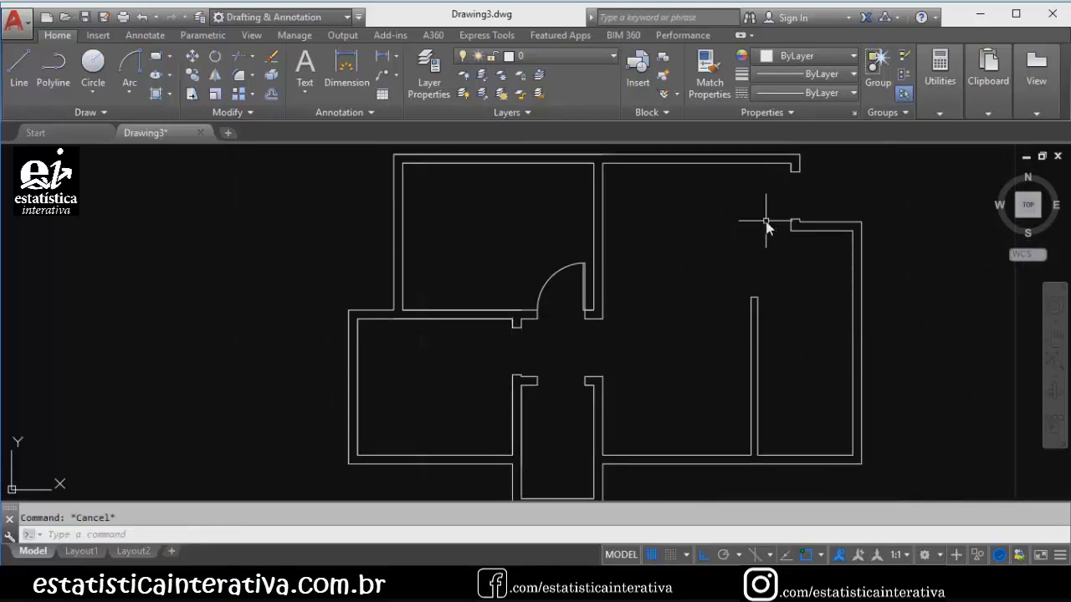
# Copy the door symbol from its top corner into the lower-left and lower-right rooms, Ortho off.
pyautogui.click(583, 266)
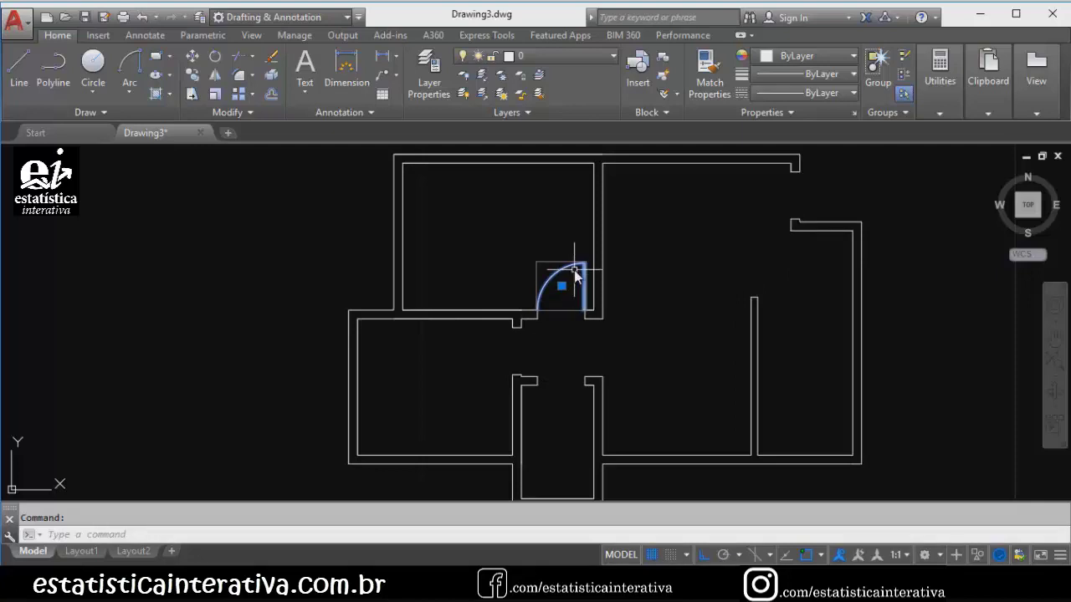
pyautogui.write('c')
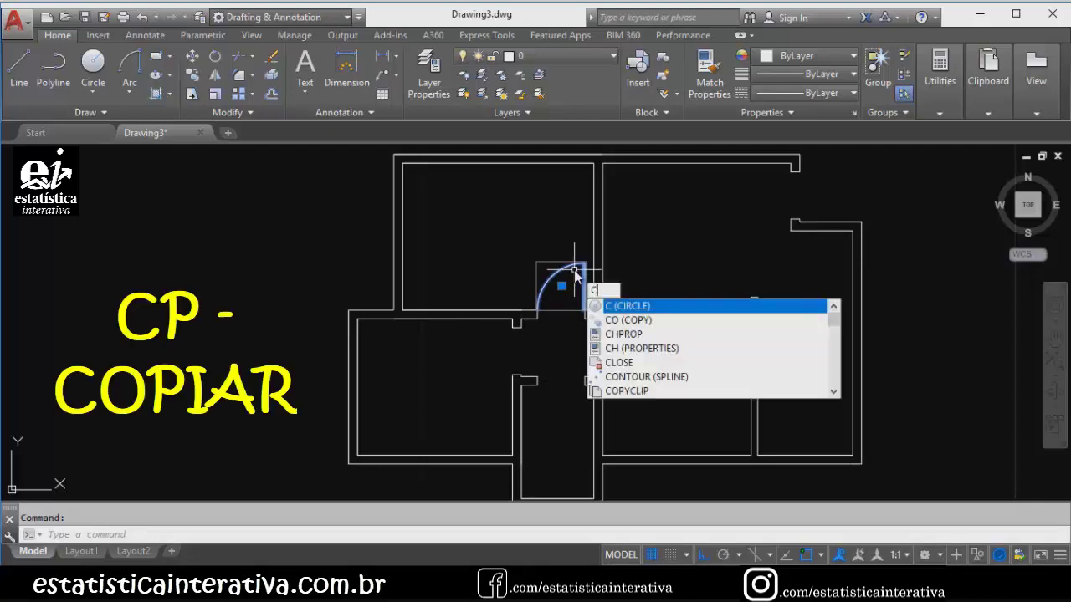
pyautogui.write('p')
pyautogui.press('Return')
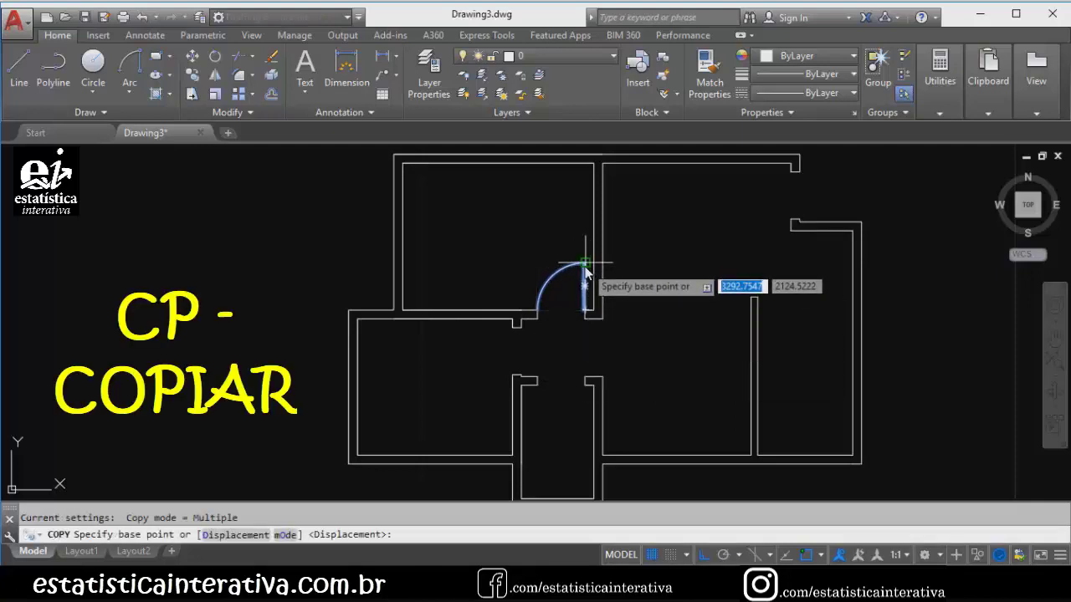
pyautogui.click(584, 264)
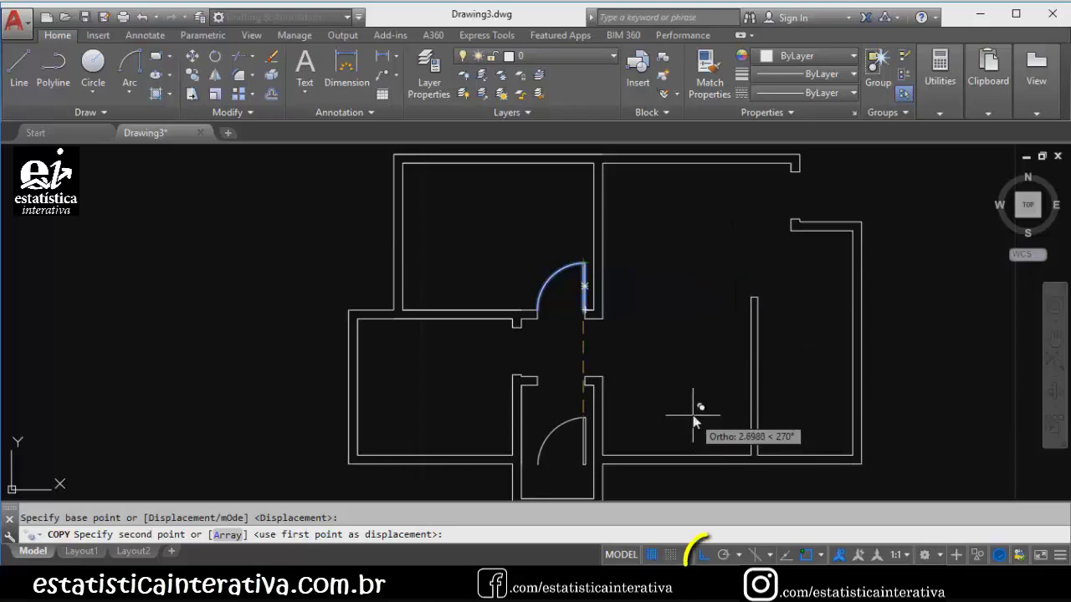
pyautogui.click(705, 554)
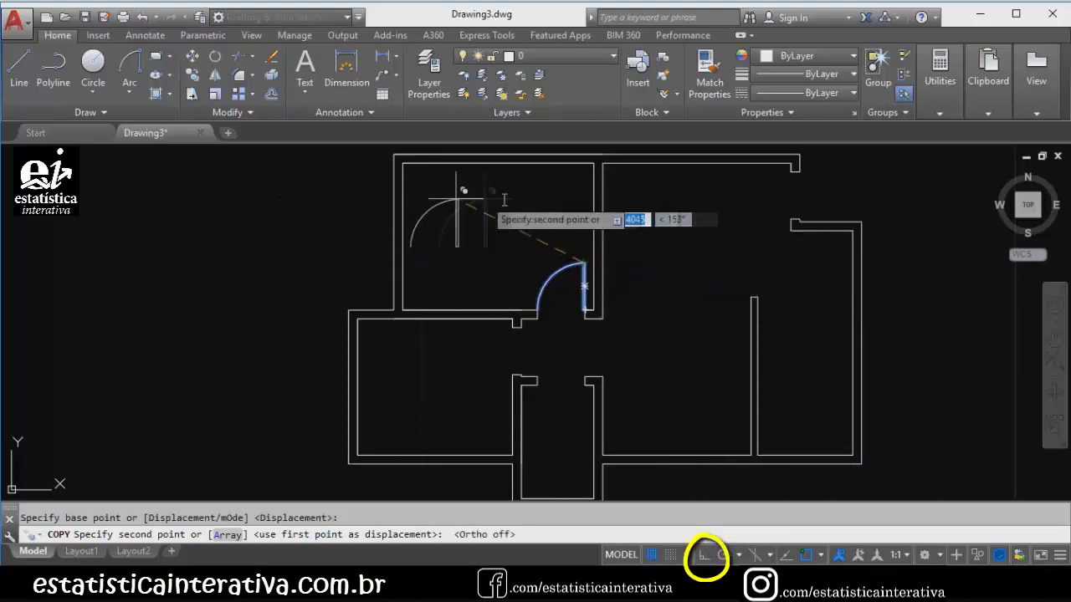
pyautogui.click(458, 355)
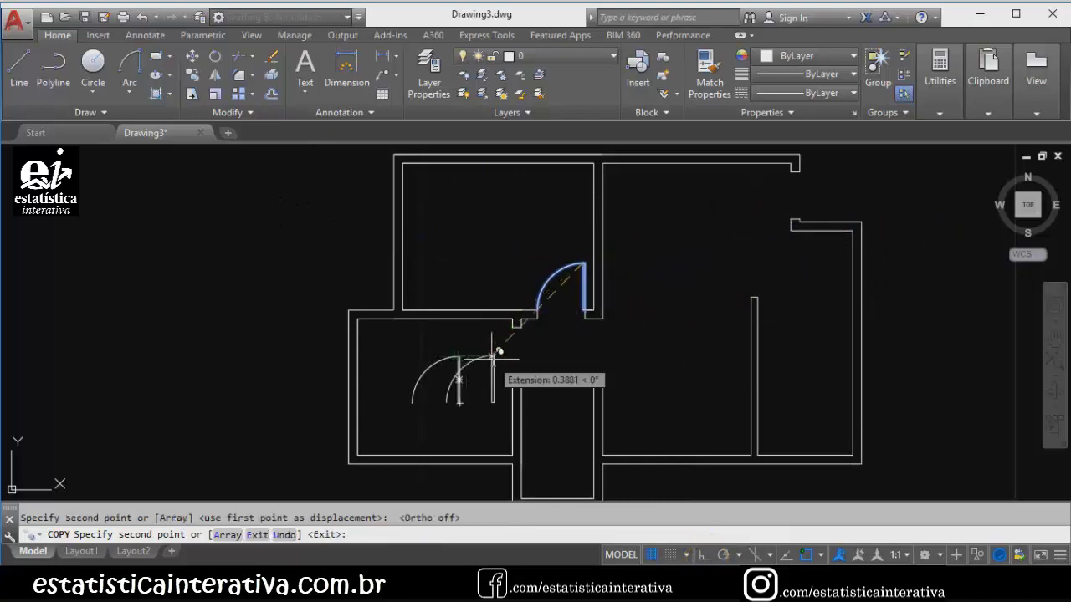
pyautogui.click(696, 356)
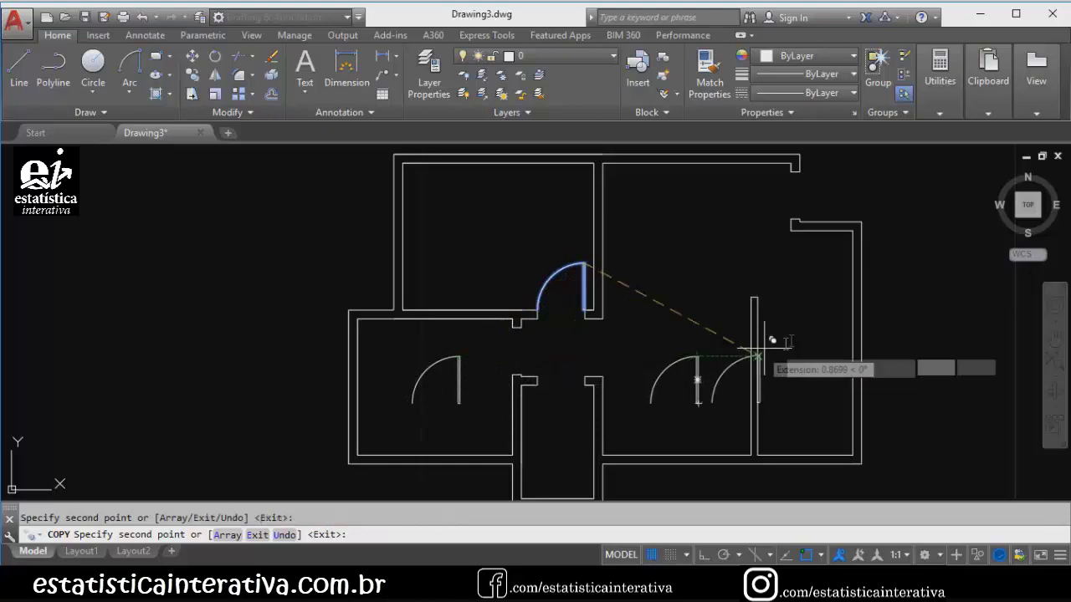
# Undo the six stray door copies accidentally placed left of the plan.
pyautogui.click(189, 193)
pyautogui.click(268, 192)
pyautogui.click(343, 201)
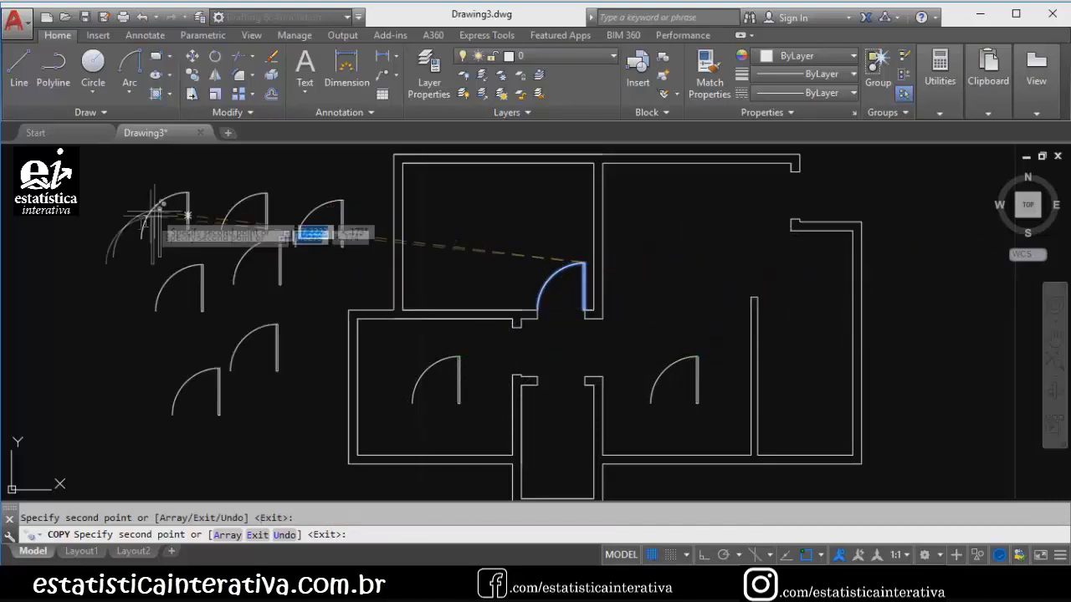
pyautogui.click(281, 238)
pyautogui.click(278, 324)
pyautogui.click(203, 264)
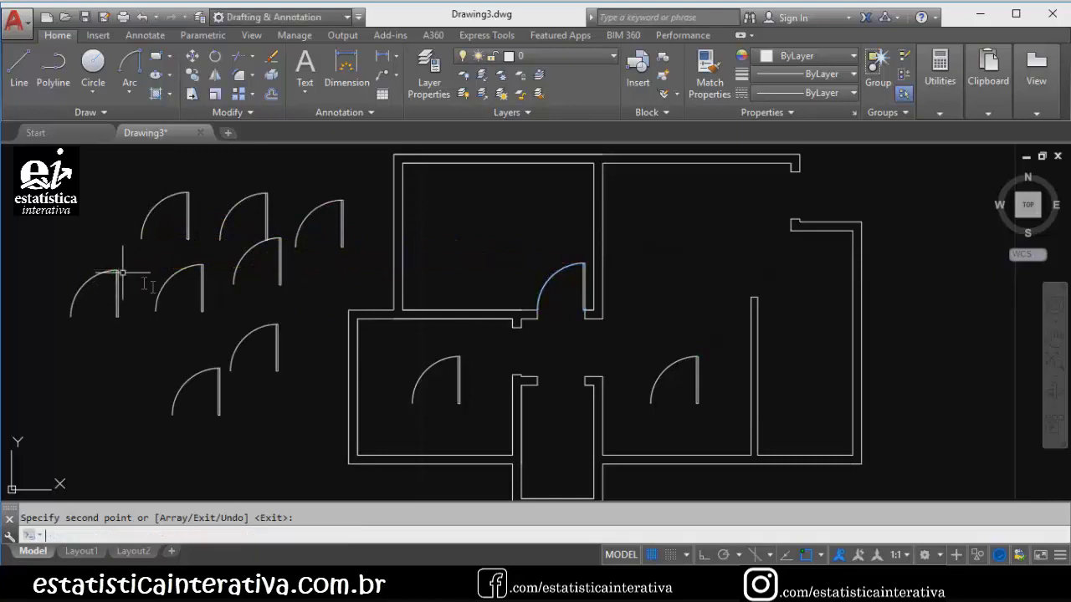
pyautogui.hotkey('ctrl', 'z')
pyautogui.hotkey('ctrl', 'z')
pyautogui.hotkey('ctrl', 'z')
pyautogui.hotkey('ctrl', 'z')
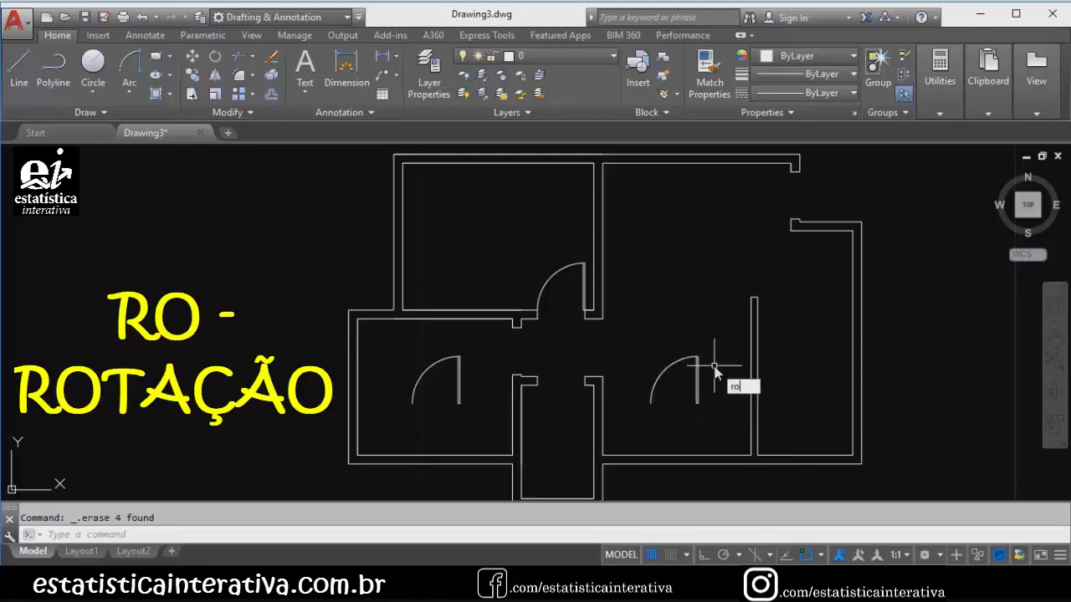
# Begin rotating the lower-right door copy about its hinge, then bring up the reference plan PDF.
pyautogui.press('Return')
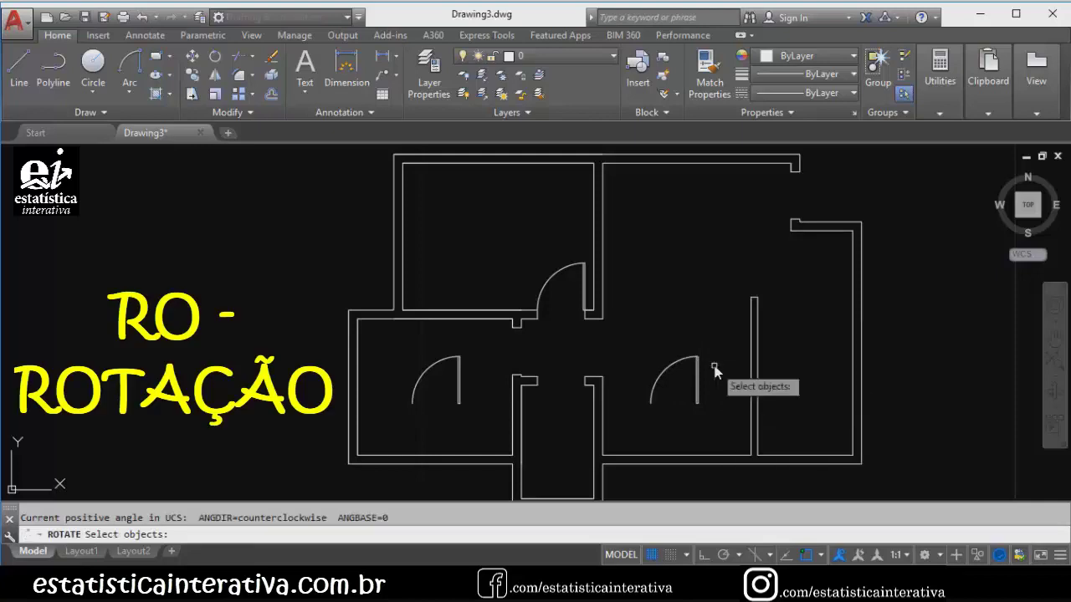
pyautogui.scroll(2, 702, 403)
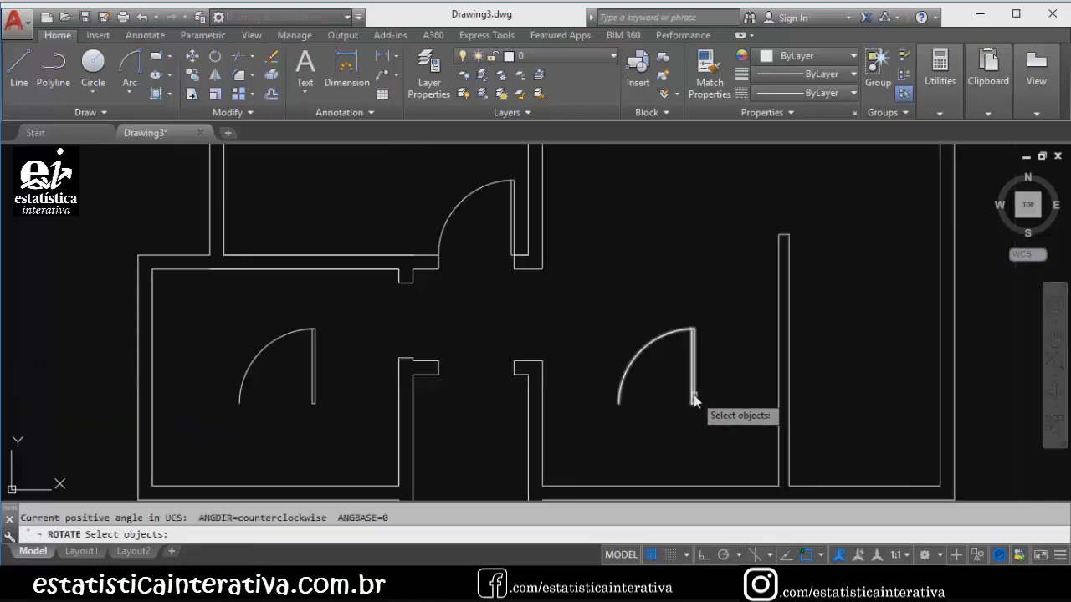
pyautogui.click(694, 398)
pyautogui.press('Return')
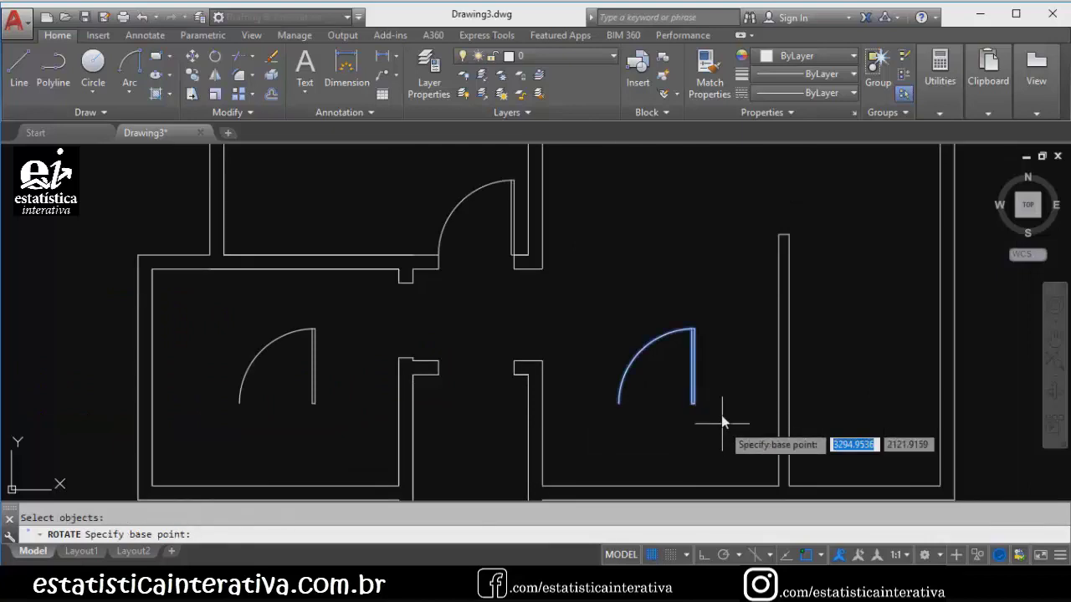
pyautogui.scroll(6, 717, 411)
pyautogui.click(630, 415)
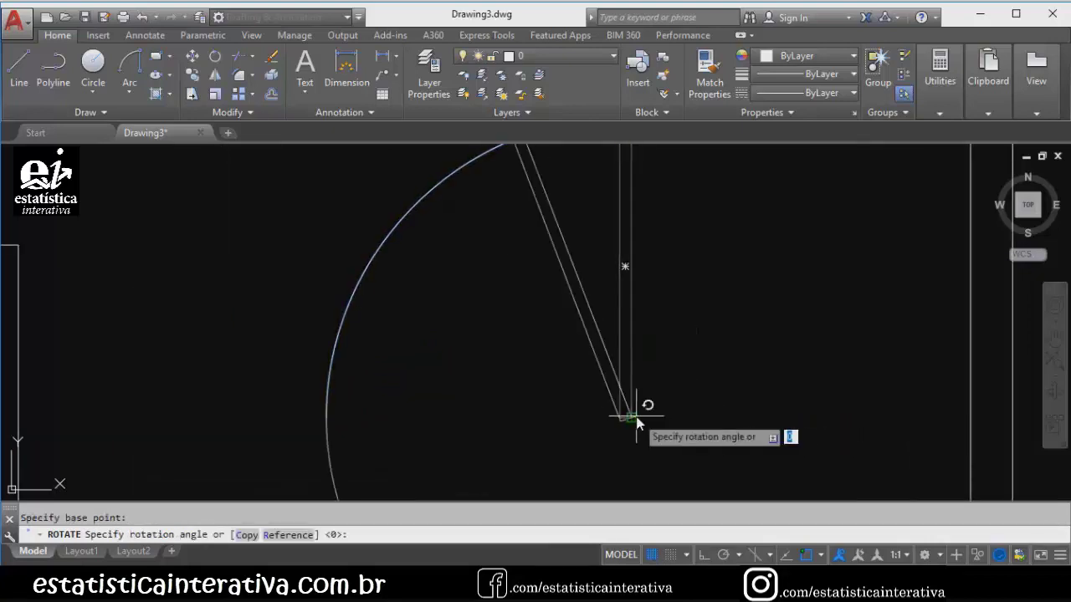
pyautogui.scroll(-8, 636, 422)
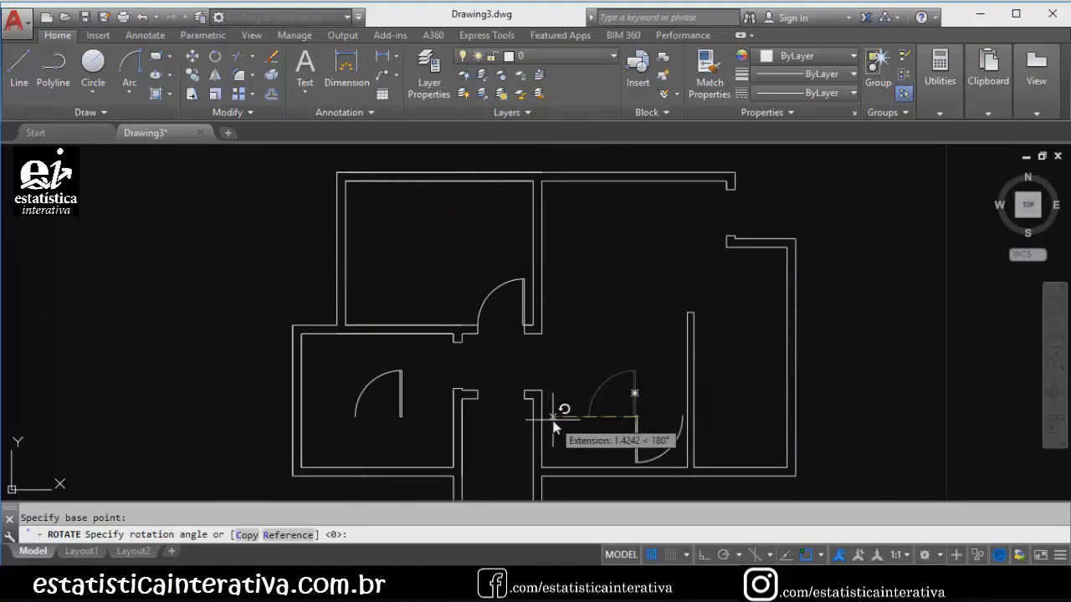
pyautogui.hotkey('alt', 'Tab')
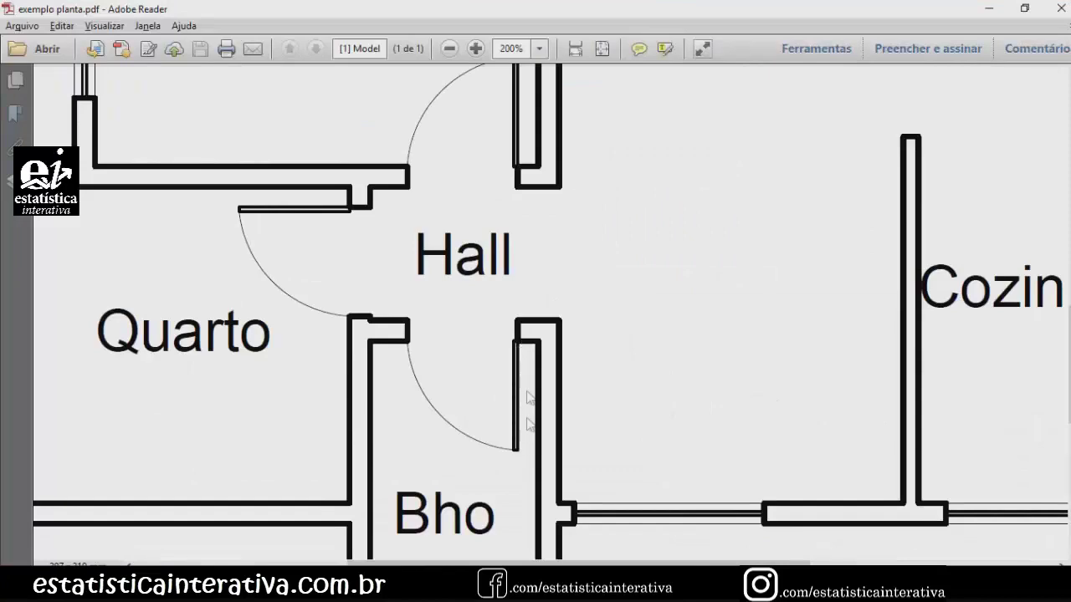
# Check the door swings in exemplo planta.pdf and return to AutoCAD.
pyautogui.hotkey('alt', 'Tab')
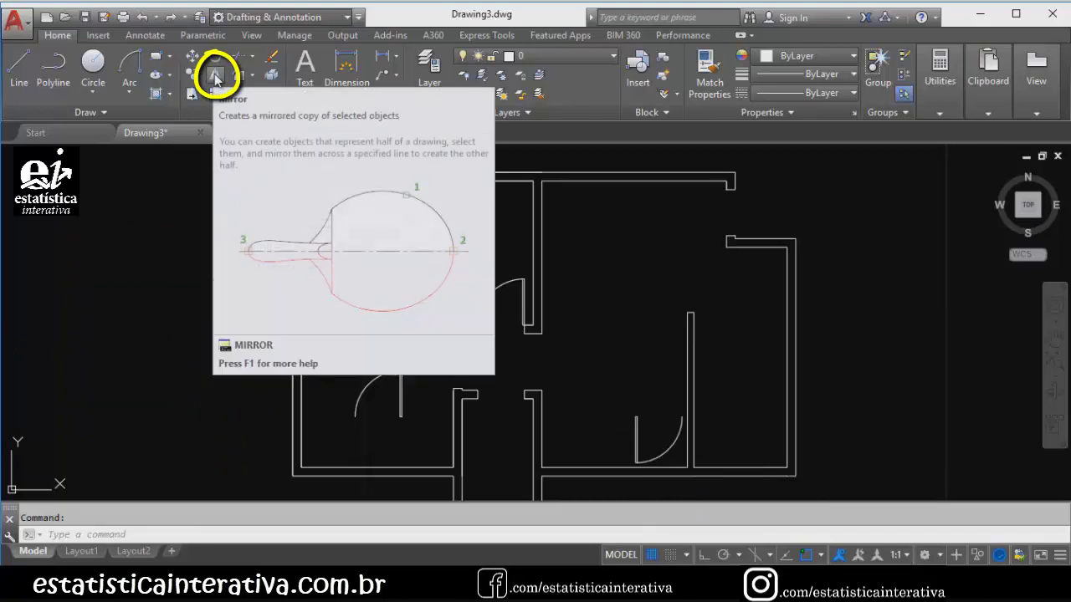
pyautogui.moveTo(215, 75)
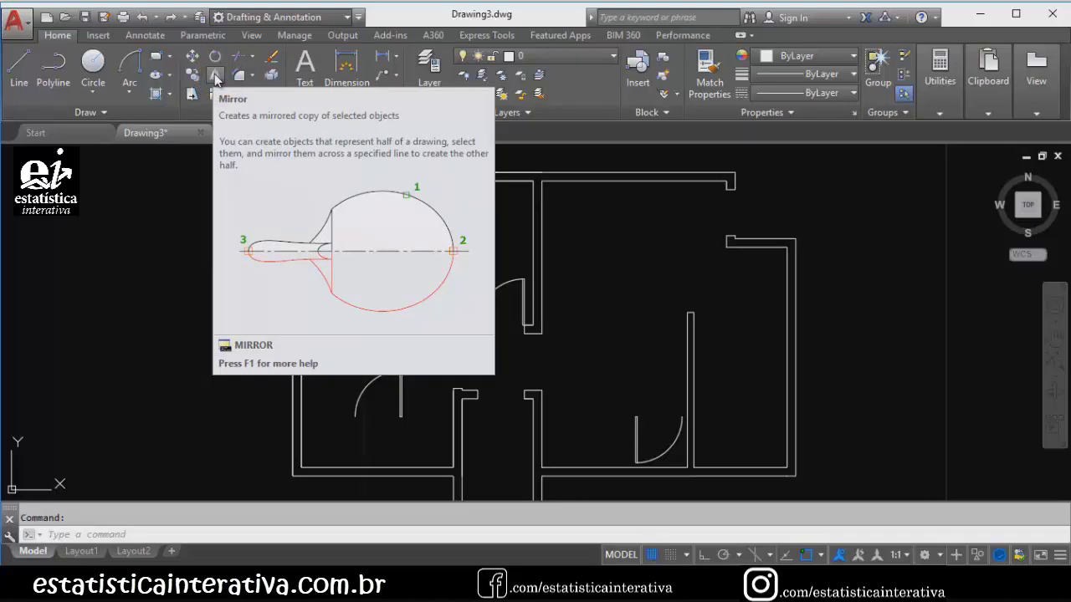
# Cancel the stray command and turn on Ortho mode with F8.
pyautogui.click(215, 77)
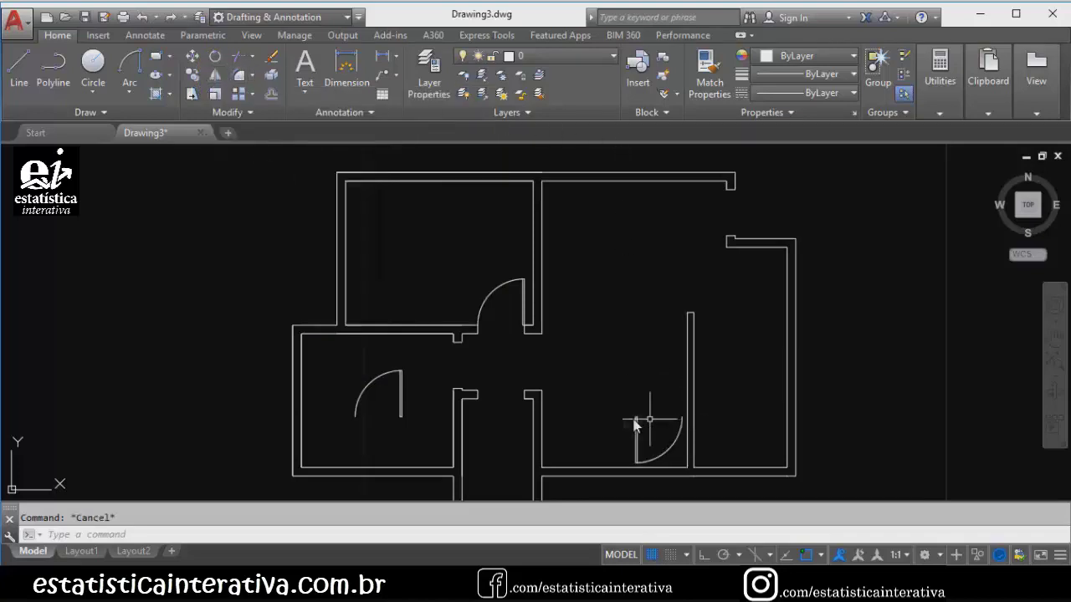
pyautogui.scroll(4, 661, 444)
pyautogui.press('F8')
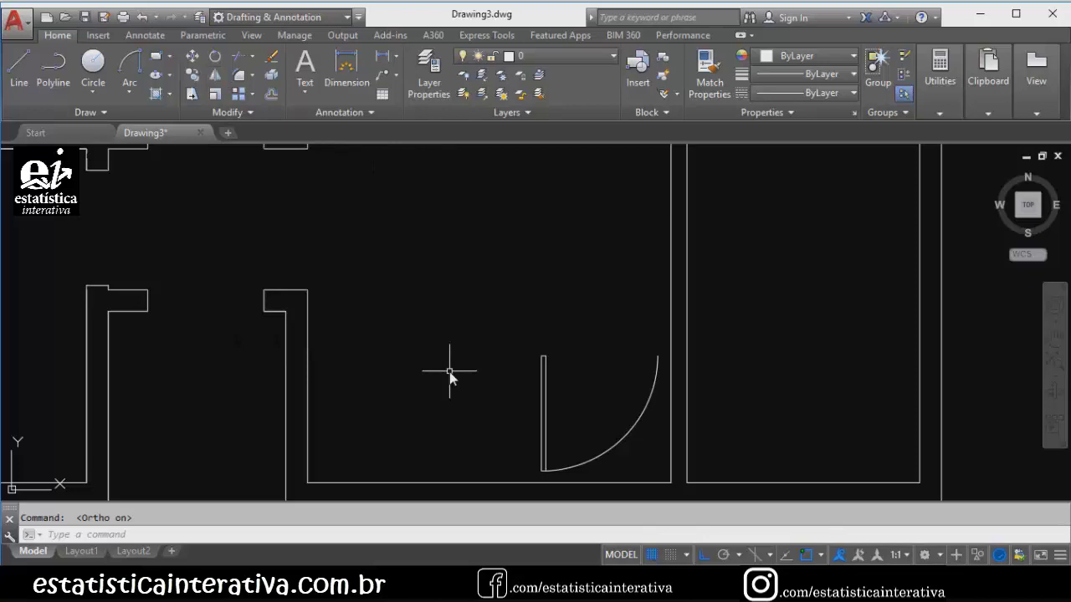
# Mirror the door leaf and arc across a vertical line through the hinge, erasing the original.
pyautogui.write('MI')
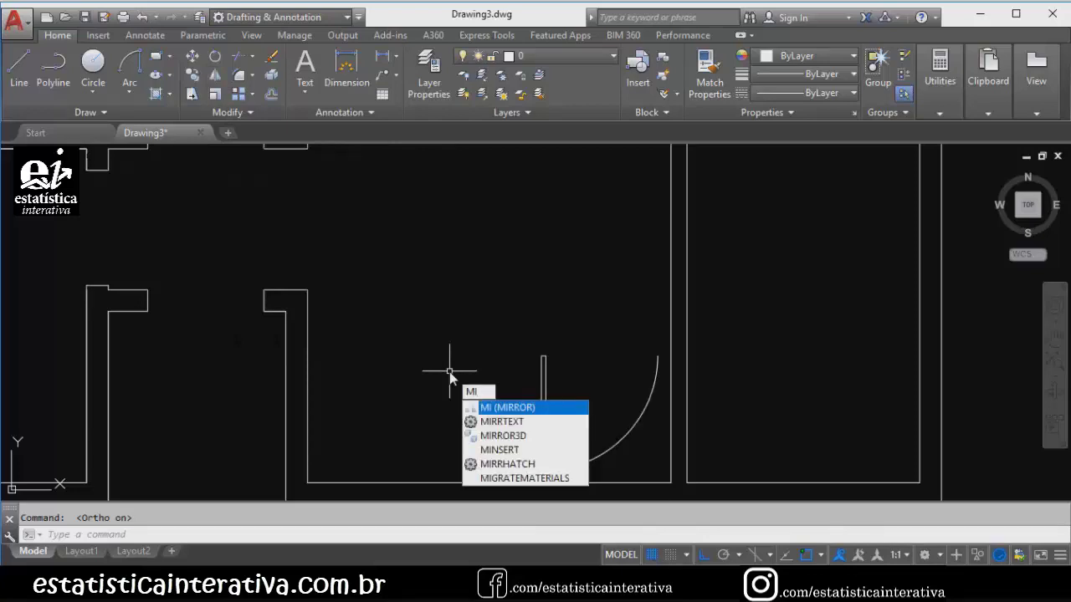
pyautogui.press('Return')
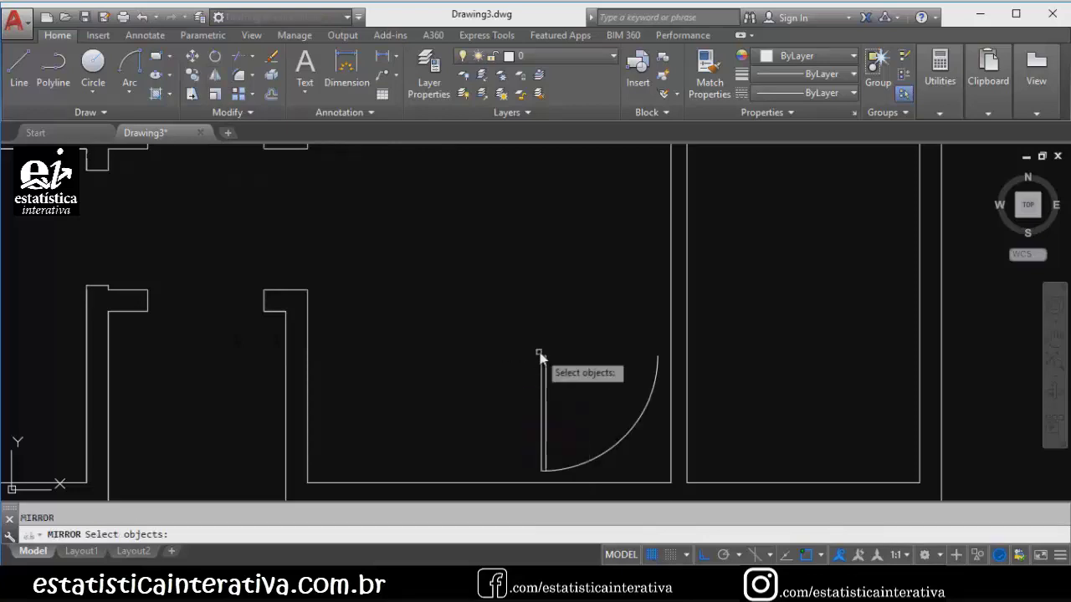
pyautogui.click(543, 358)
pyautogui.press('Return')
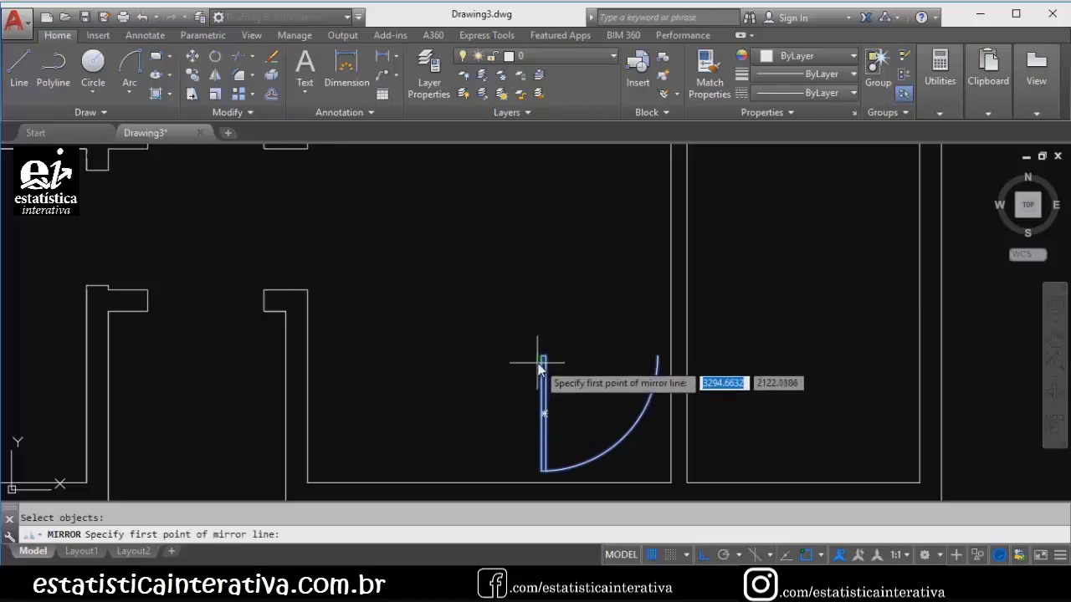
pyautogui.click(542, 358)
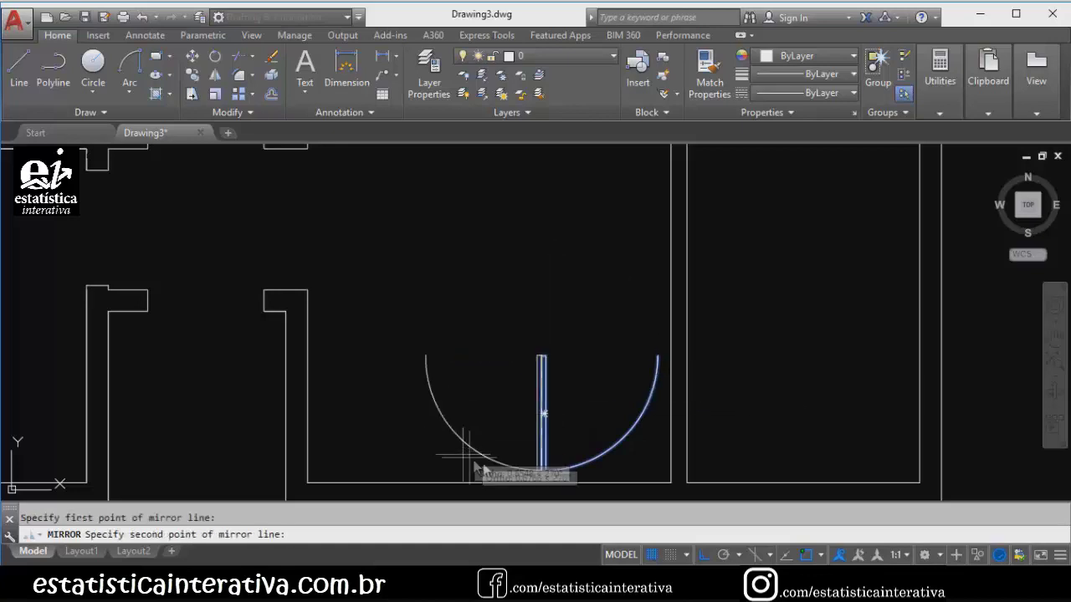
pyautogui.click(529, 472)
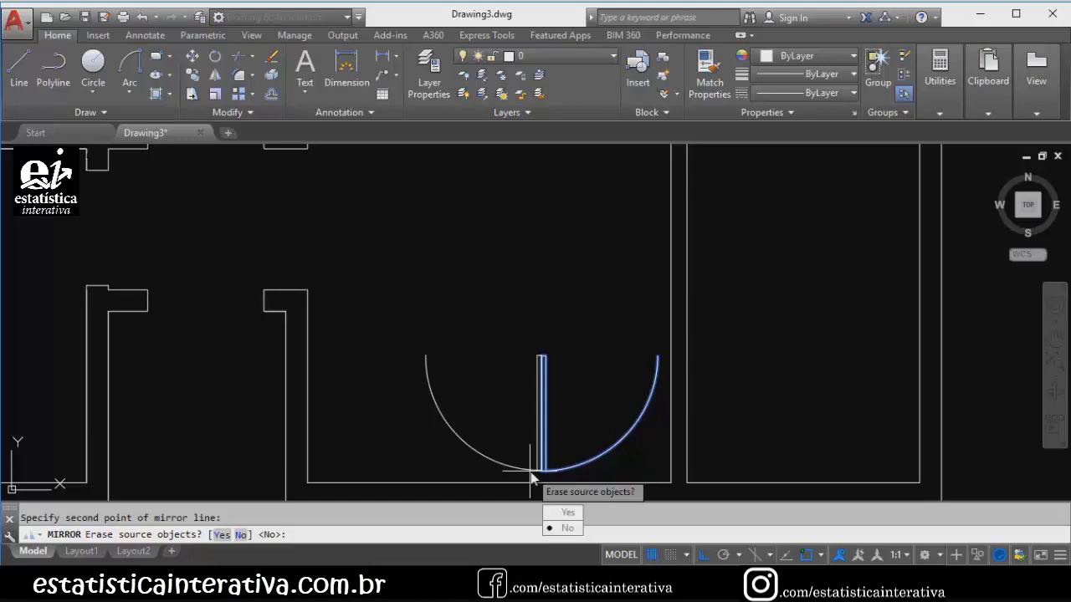
pyautogui.write('Y')
pyautogui.press('Return')
pyautogui.write('M')
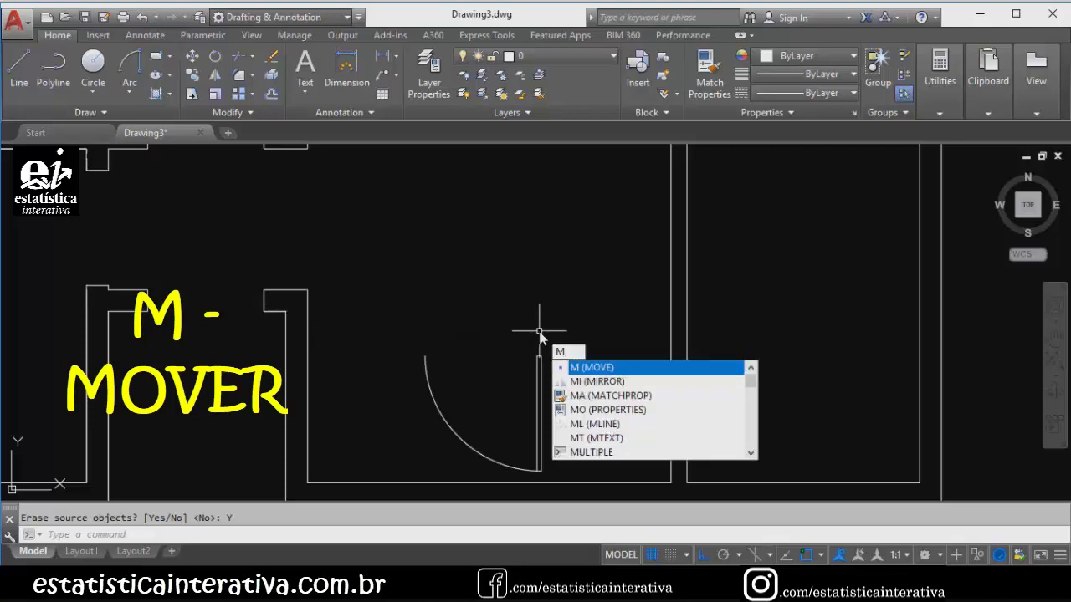
# Move the mirrored door by its hinge into the lower central doorway beside the small bottom room.
pyautogui.press('Return')
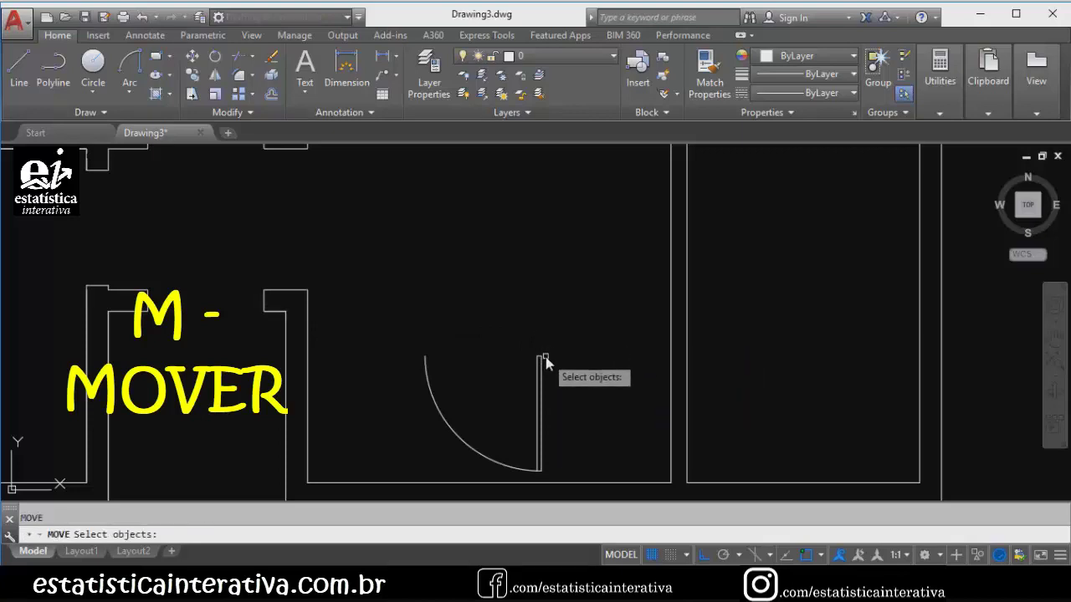
pyautogui.click(541, 358)
pyautogui.press('Return')
pyautogui.scroll(4, 540, 362)
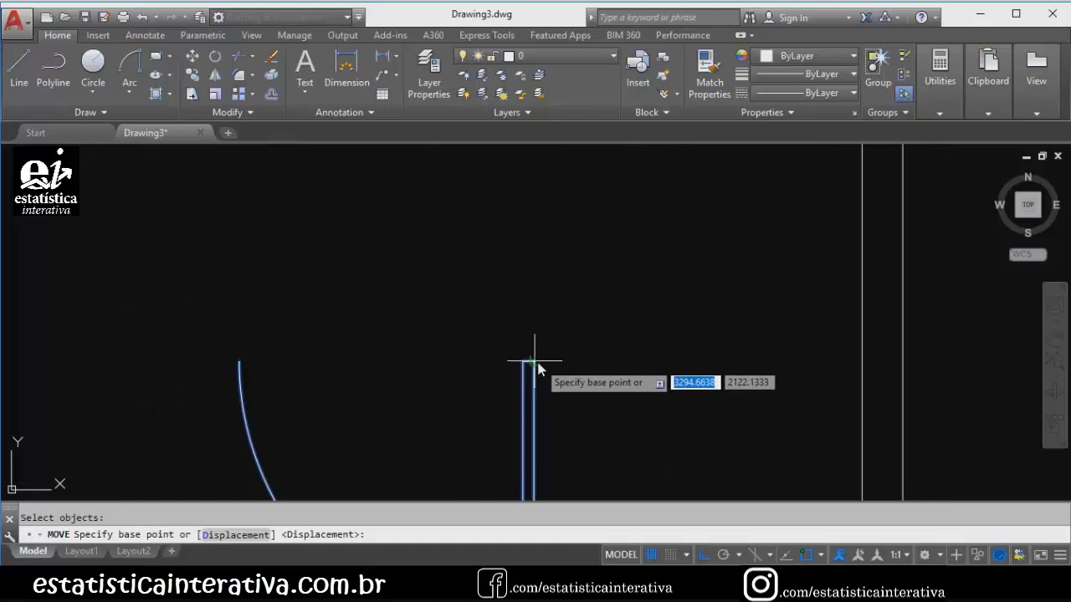
pyautogui.click(533, 361)
pyautogui.scroll(-2, 187, 275)
pyautogui.scroll(-2, 251, 309)
pyautogui.scroll(-2, 573, 330)
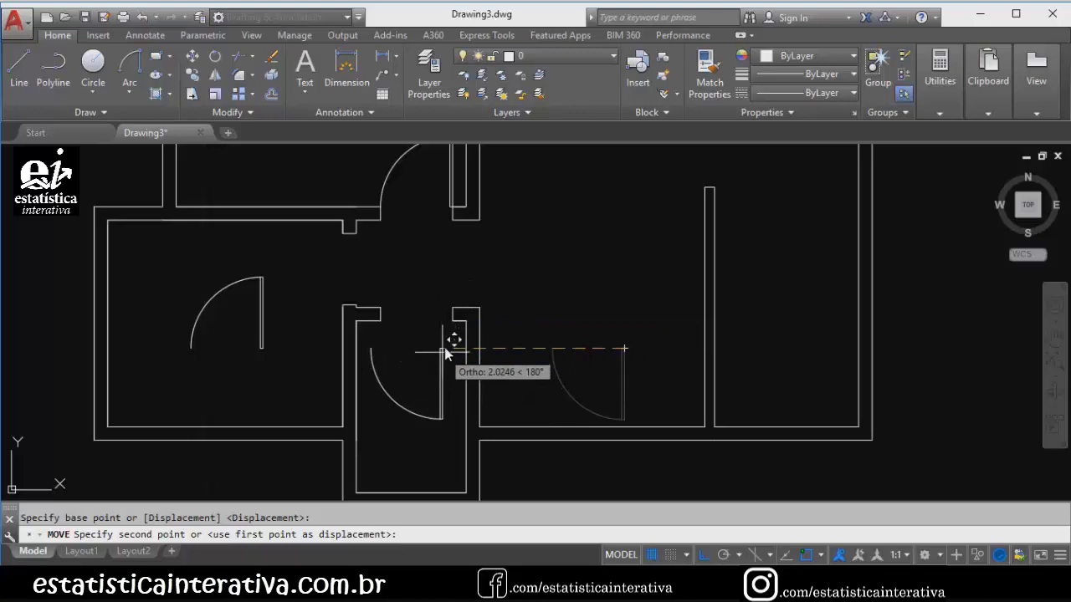
pyautogui.scroll(5, 447, 352)
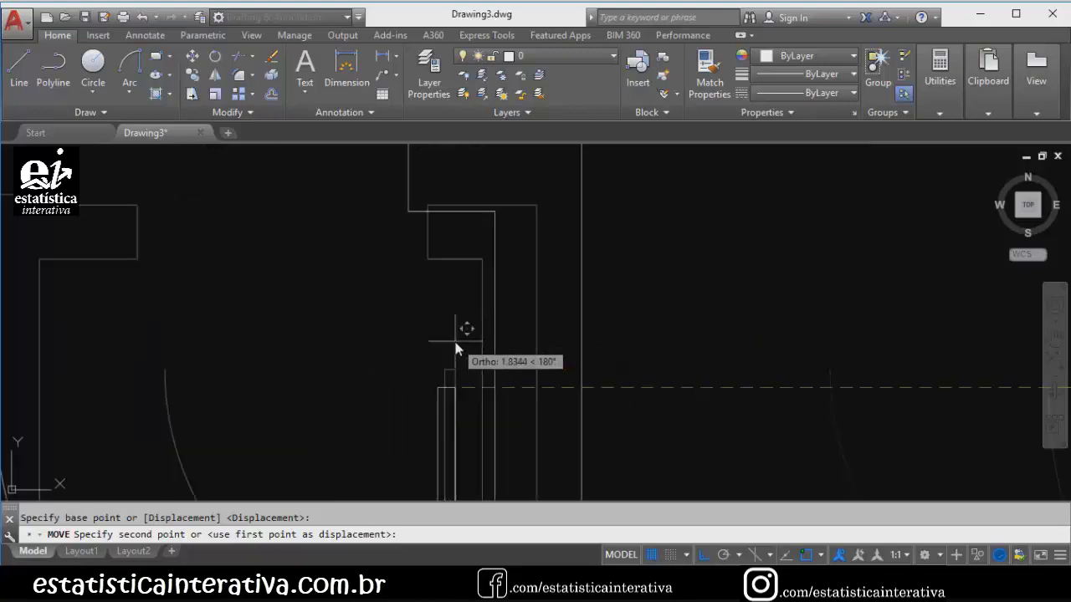
pyautogui.scroll(2, 452, 326)
pyautogui.scroll(-2, 439, 311)
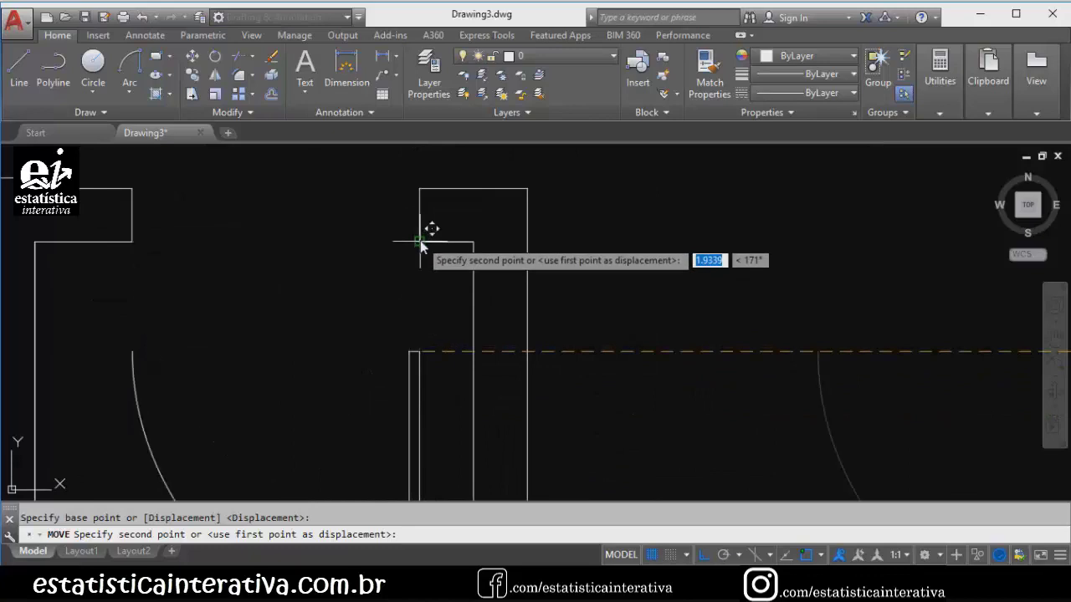
pyautogui.click(427, 230)
pyautogui.scroll(-2, 454, 306)
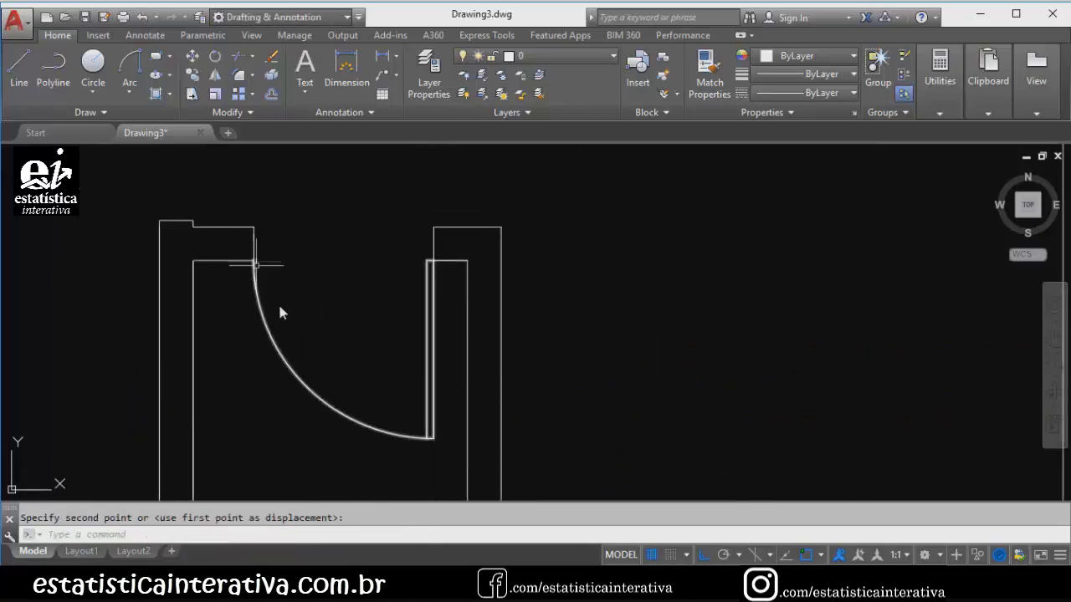
pyautogui.scroll(-2, 440, 267)
pyautogui.scroll(-2, 449, 232)
pyautogui.scroll(-2, 449, 235)
pyautogui.scroll(2, 431, 250)
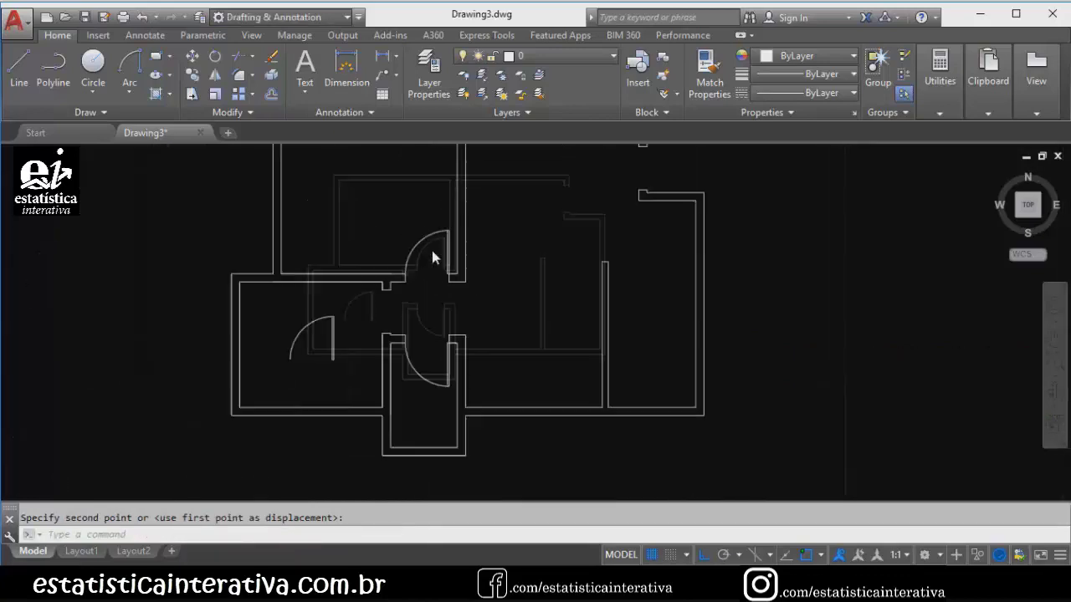
pyautogui.scroll(3, 452, 234)
pyautogui.scroll(-5, 420, 305)
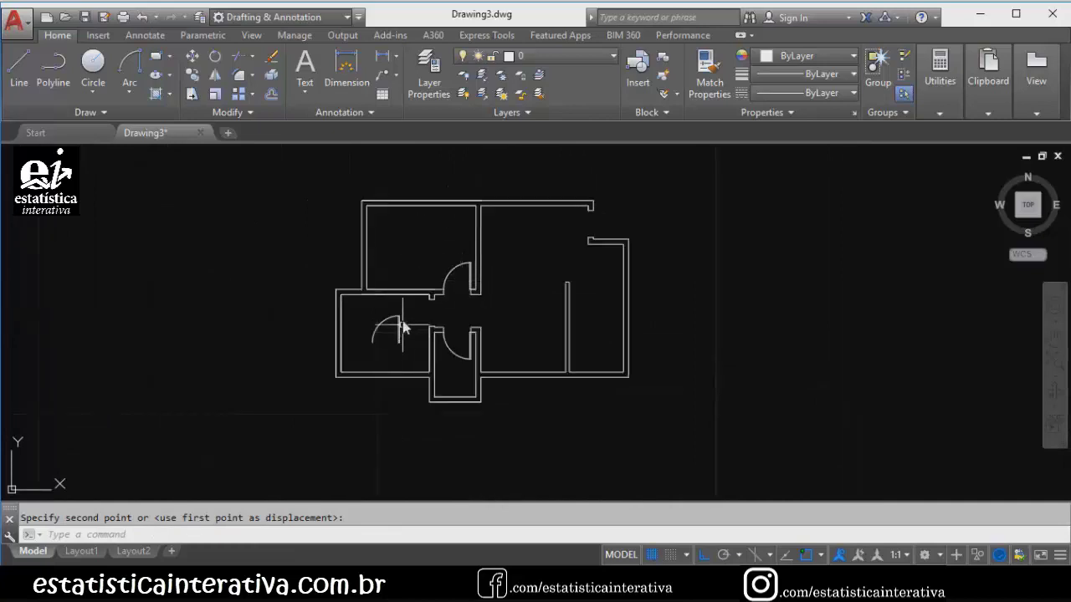
pyautogui.scroll(3, 400, 332)
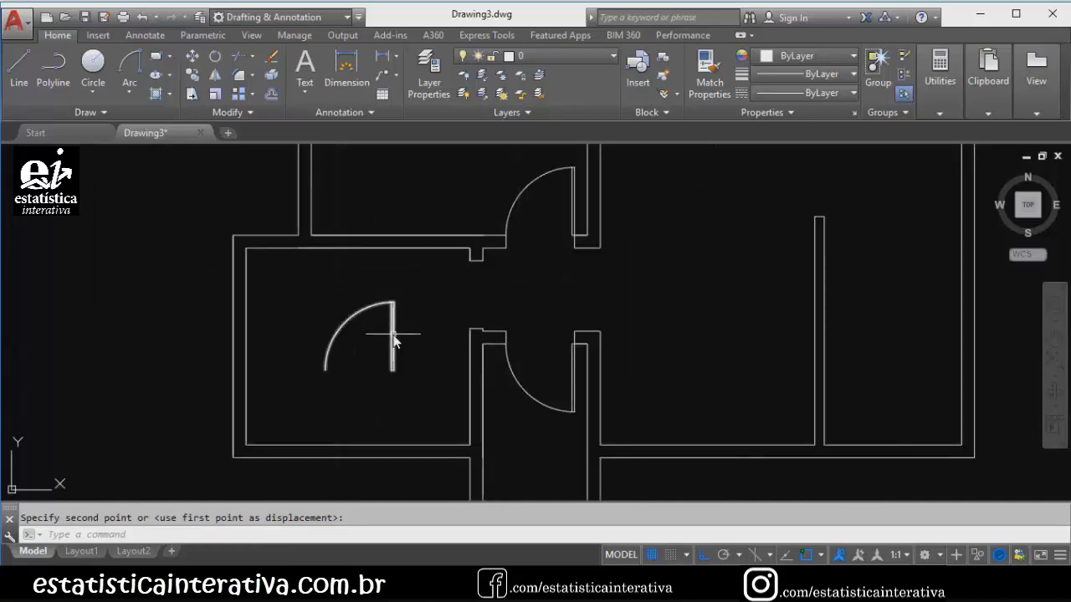
# Rotate the spare door in the left room 90° about the end of its leaf.
pyautogui.write('1')
pyautogui.press('Return')
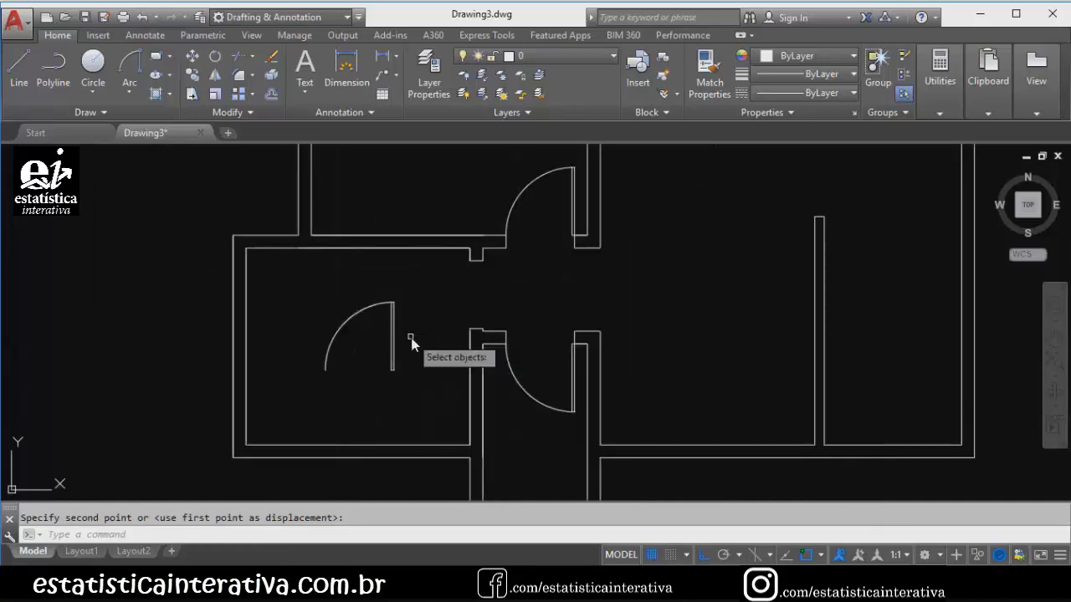
pyautogui.click(393, 361)
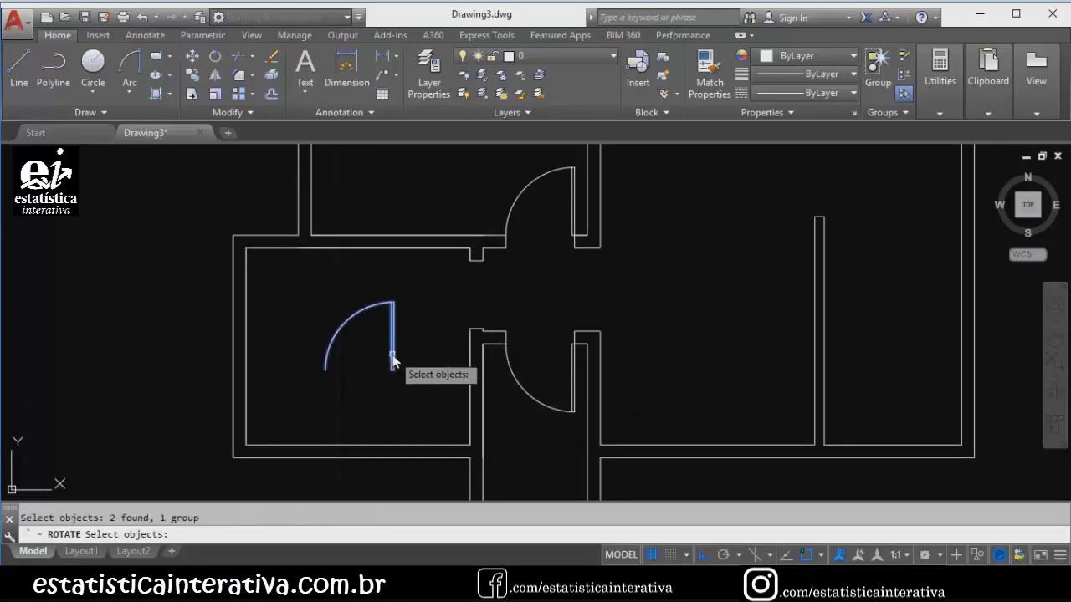
pyautogui.press('Return')
pyautogui.scroll(3, 390, 354)
pyautogui.click(361, 423)
pyautogui.write('90')
pyautogui.press('Return')
pyautogui.scroll(-5, 423, 400)
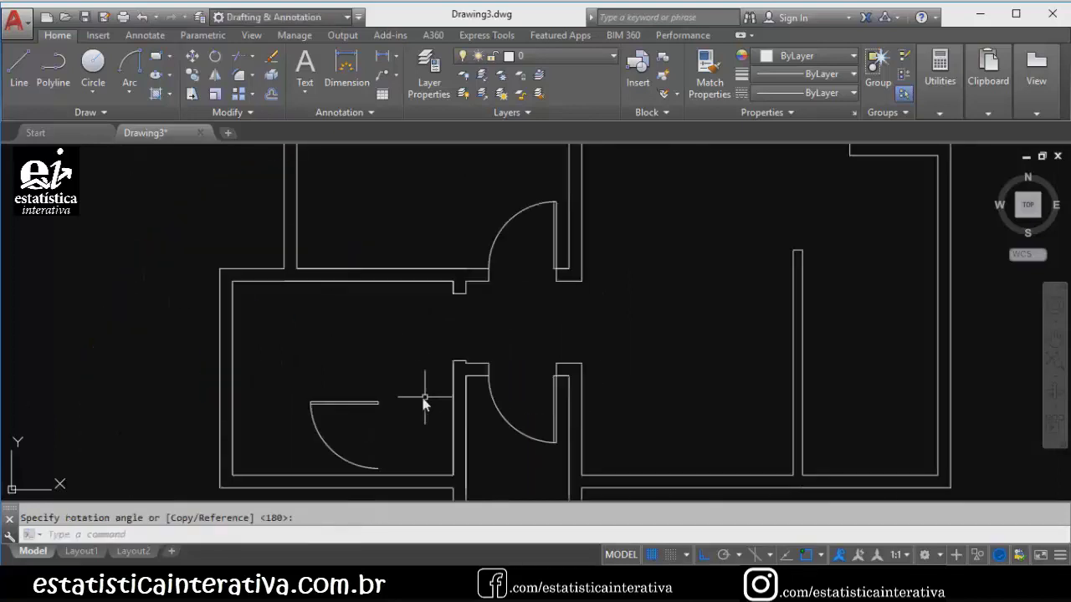
# Copy the rotated door into the left room's opening and the upper-right entrance.
pyautogui.write('co')
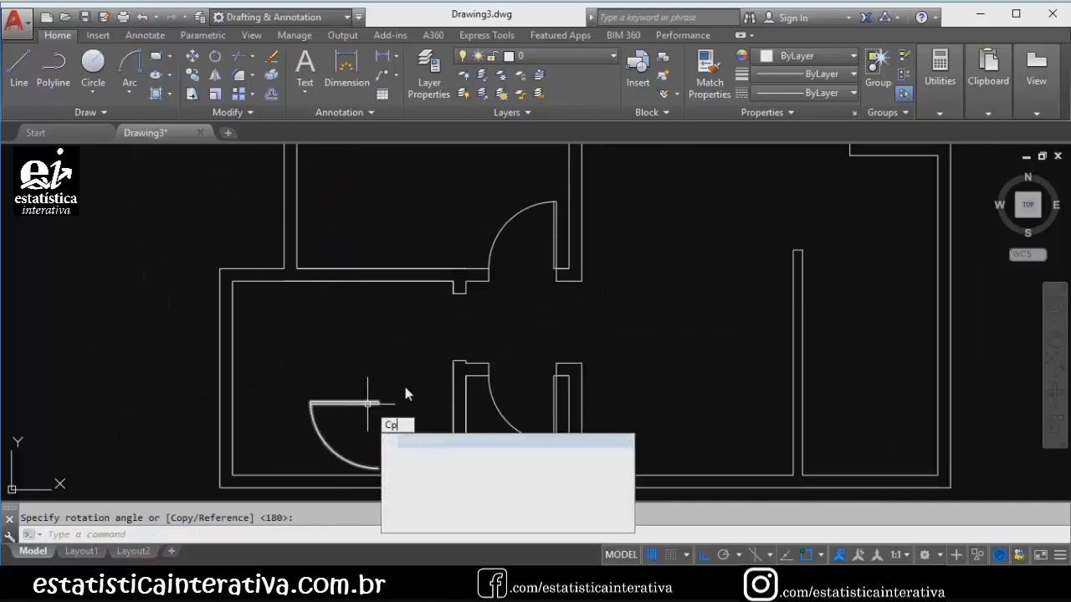
pyautogui.press('Return')
pyautogui.scroll(4, 408, 390)
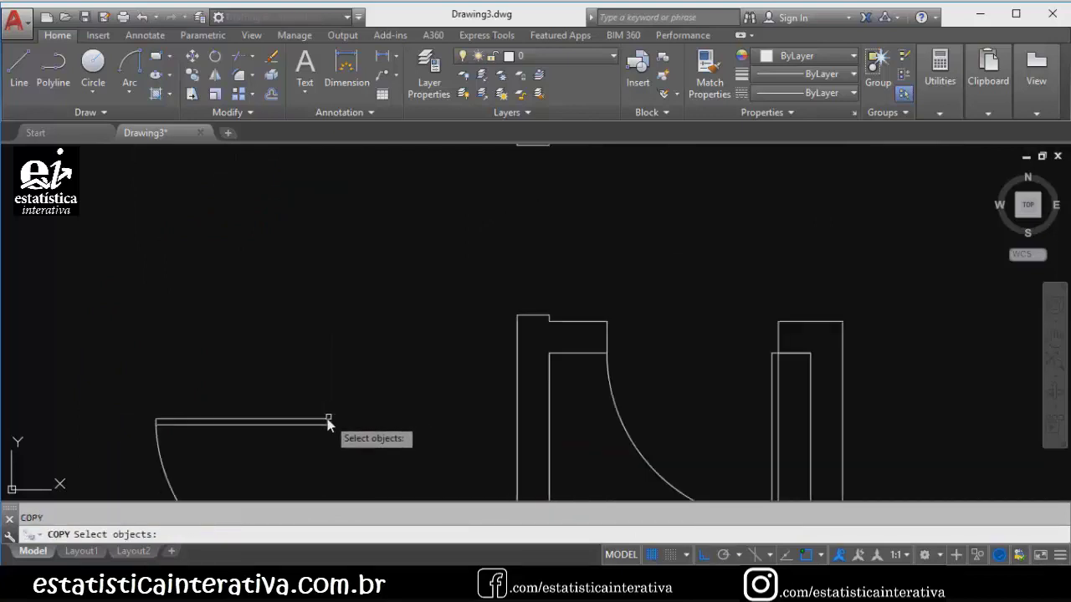
pyautogui.click(328, 422)
pyautogui.press('Return')
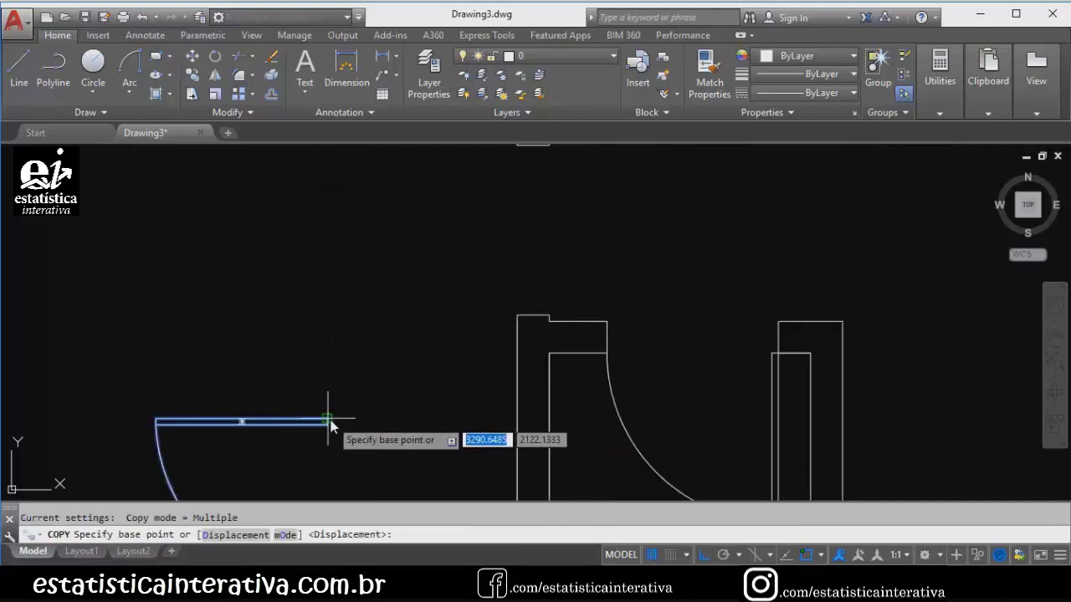
pyautogui.click(328, 422)
pyautogui.scroll(-5, 477, 306)
pyautogui.scroll(5, 464, 180)
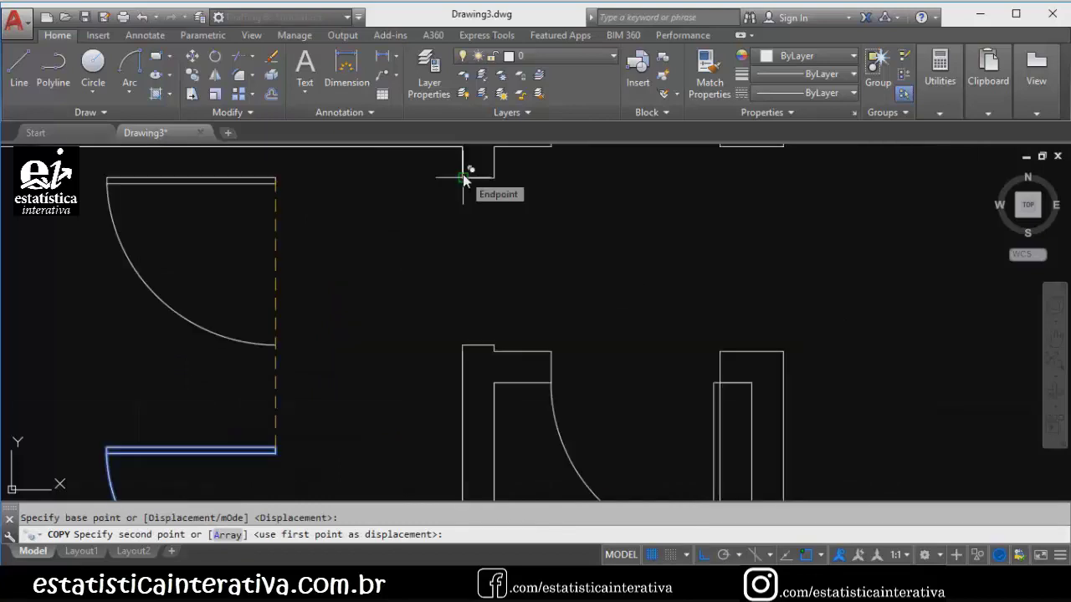
pyautogui.click(462, 178)
pyautogui.scroll(-5, 657, 232)
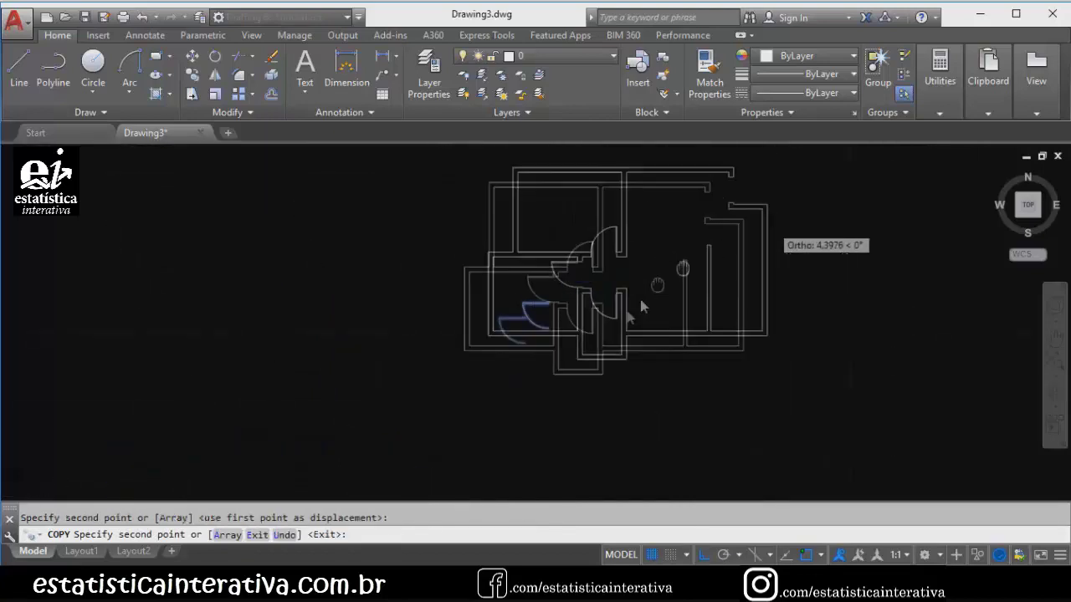
pyautogui.scroll(2, 640, 308)
pyautogui.scroll(2, 586, 301)
pyautogui.scroll(2, 617, 246)
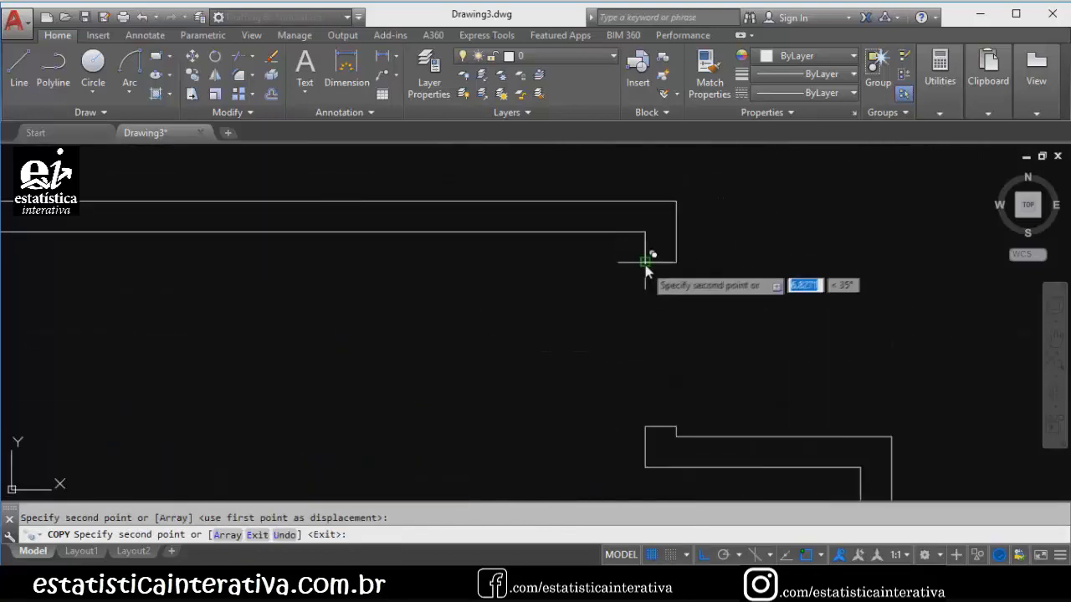
pyautogui.click(646, 262)
pyautogui.press('Escape')
# Delete the leftover spare door in the left room.
pyautogui.scroll(-3, 435, 347)
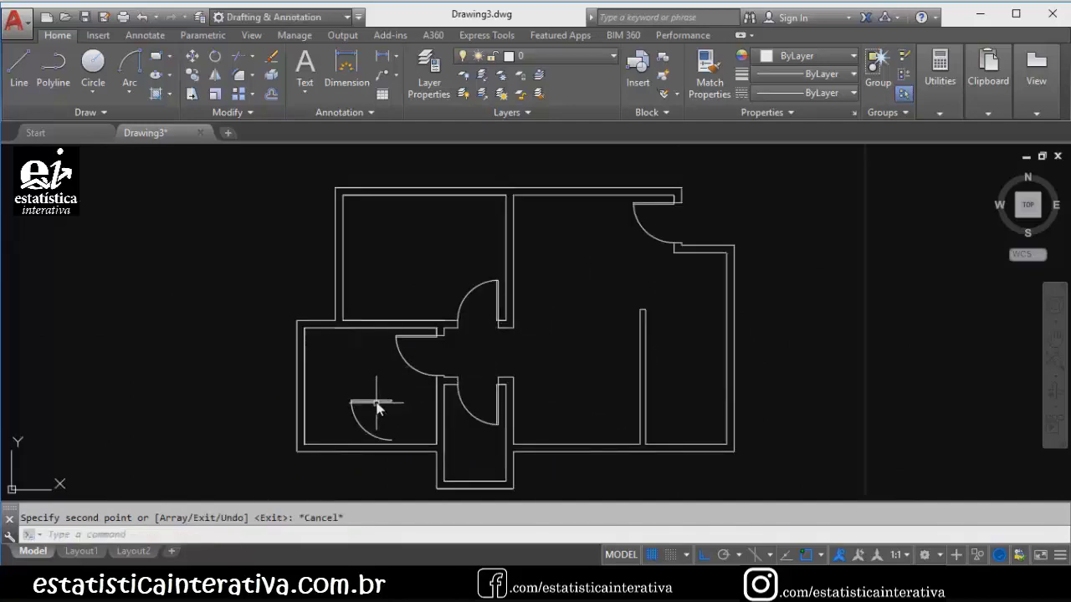
pyautogui.click(377, 407)
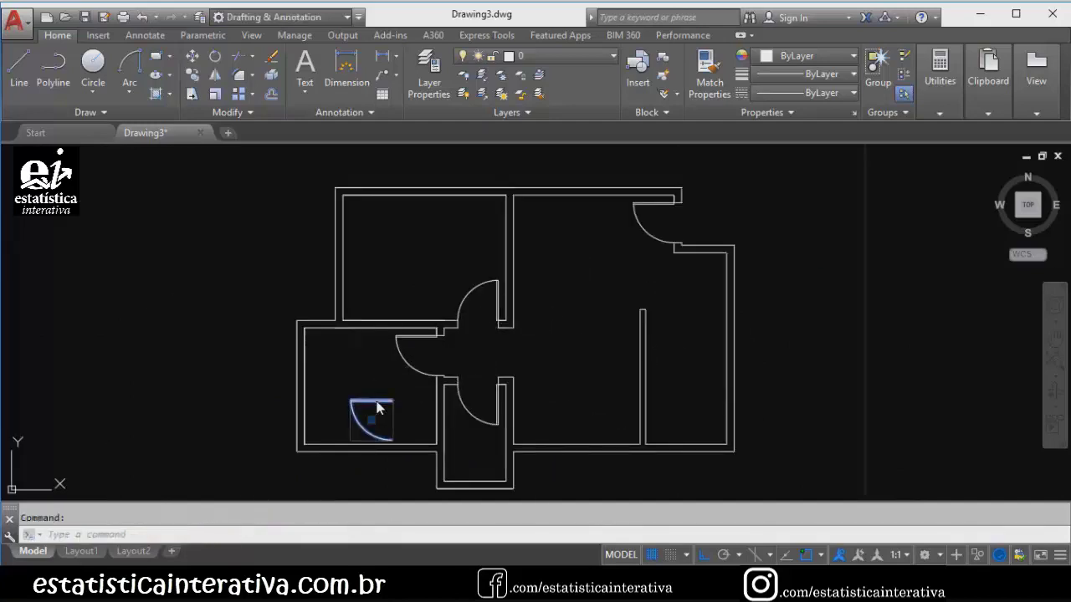
pyautogui.press('Delete')
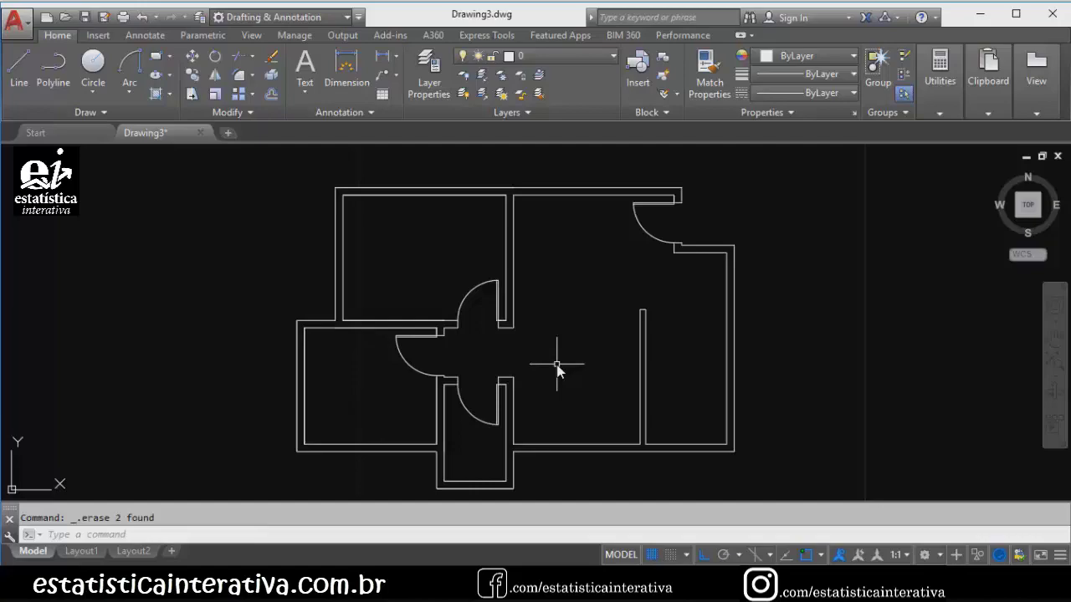